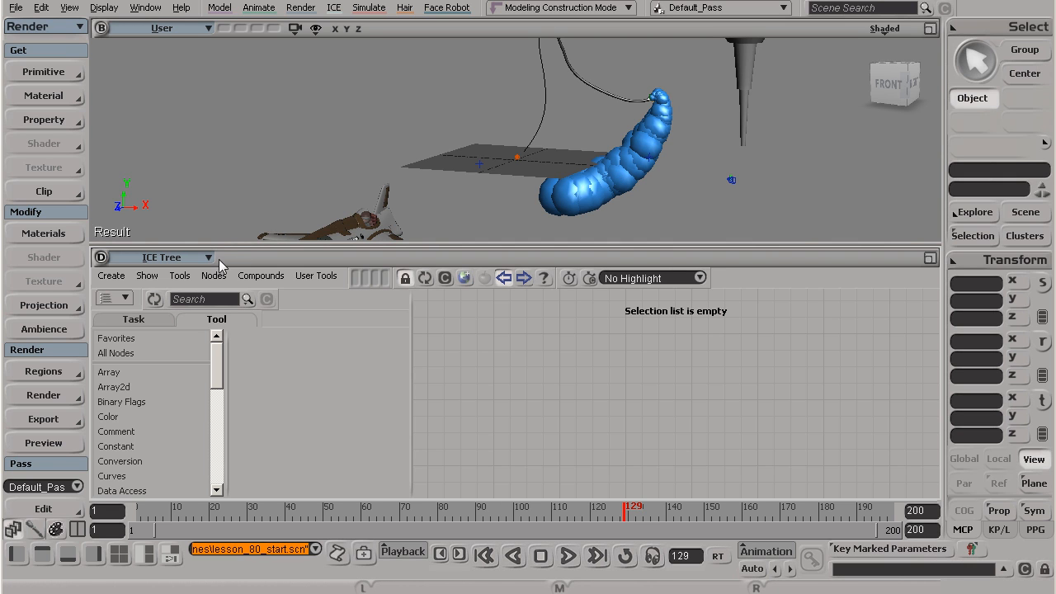
Step: Select the blue point cloud and load its ICE tree, framing the Die and Modify Particle Size nodes
left_click(630, 158)
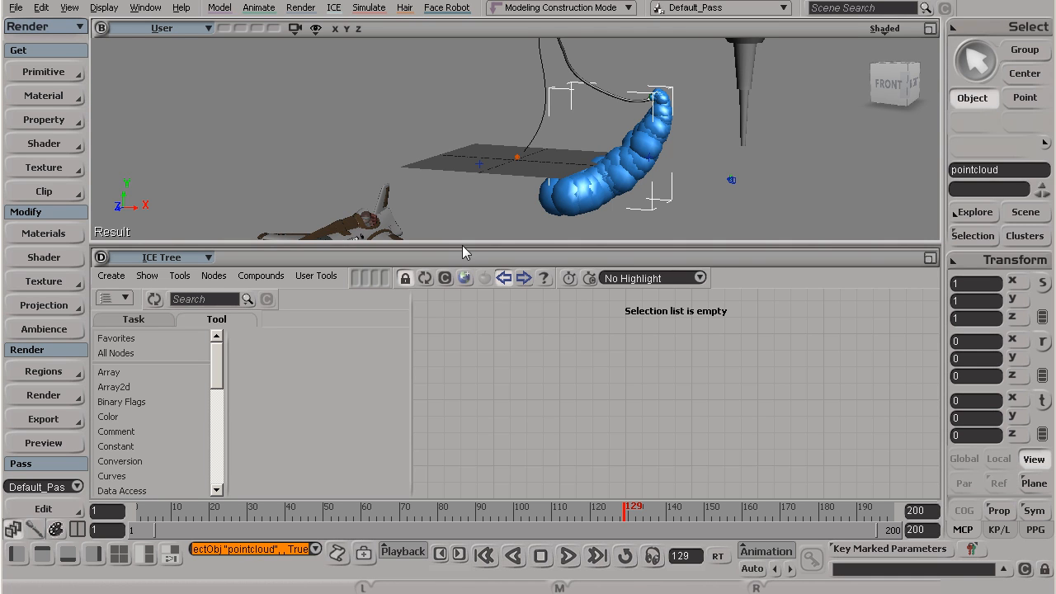
left_click(423, 279)
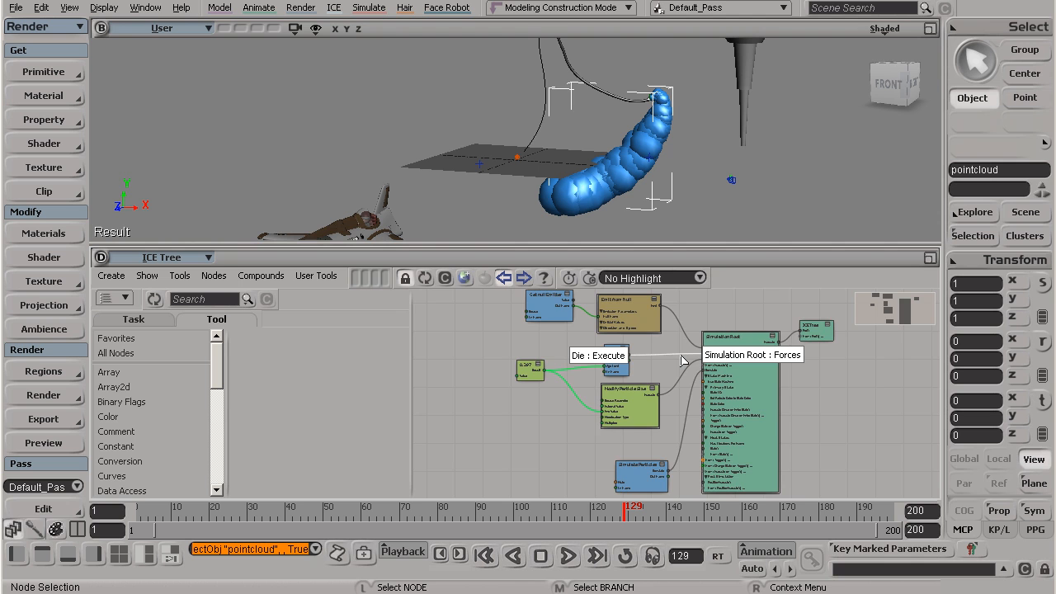
scroll(685, 367, "up", 3)
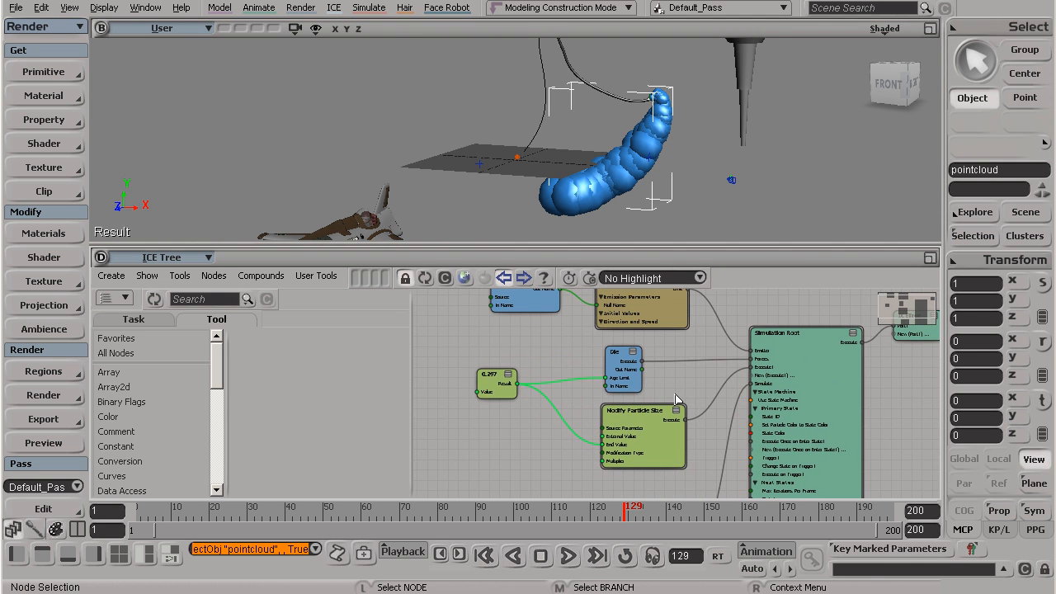
scroll(675, 399, "up", 2)
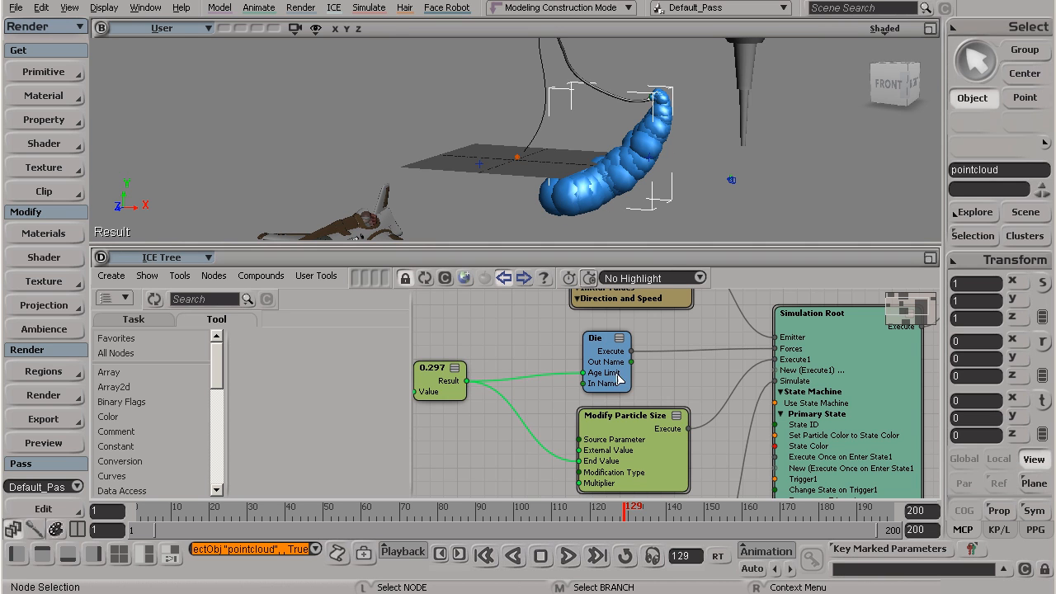
middle_click_drag(580, 461, 593, 430)
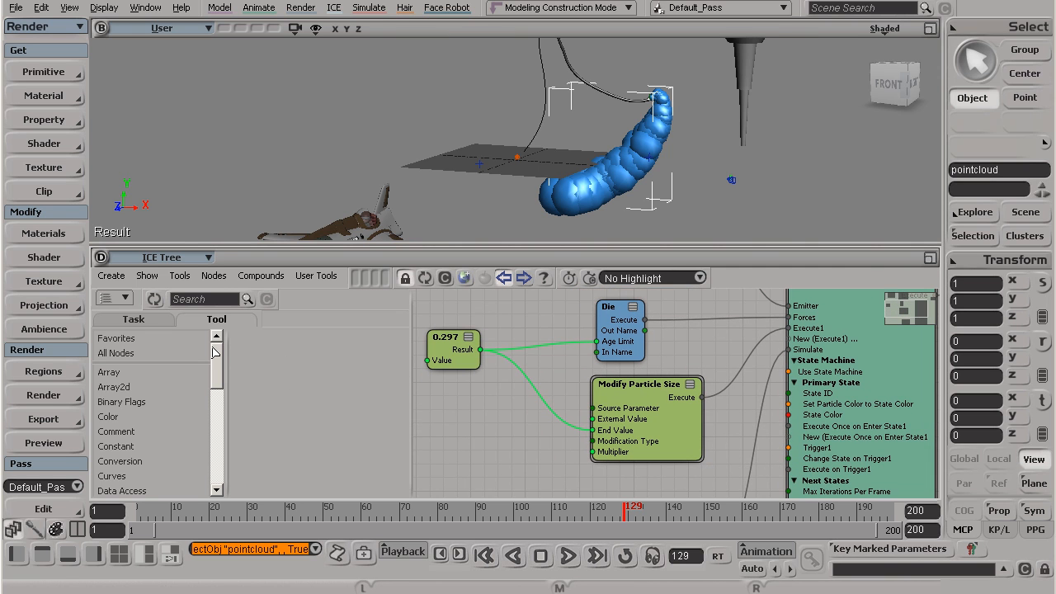
Step: Add a Modify Particle Color node from the Particles task's Modifiers and place it below Modify Particle Size
left_click(153, 324)
left_click(122, 424)
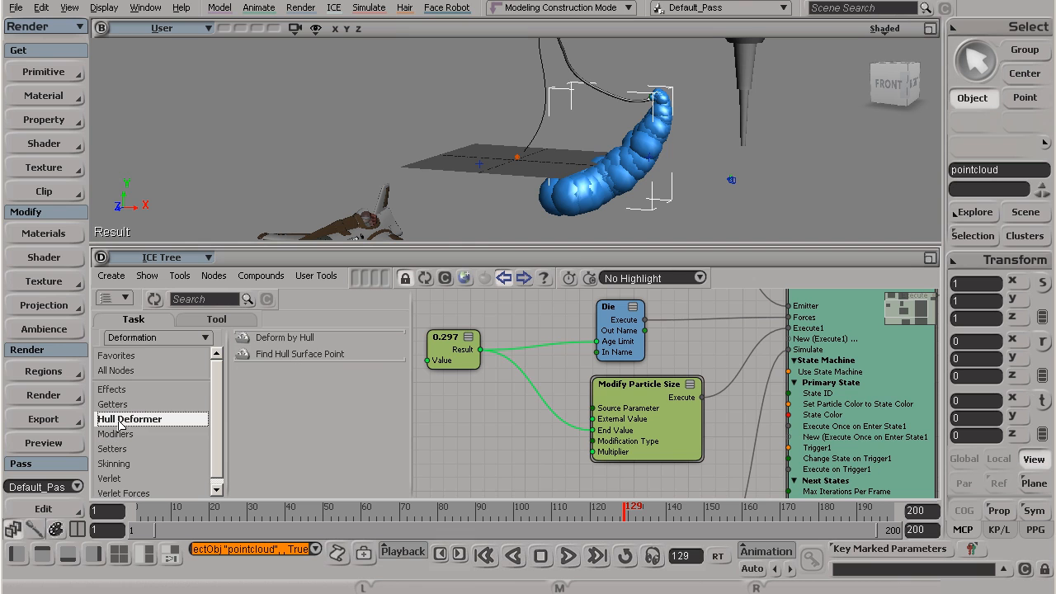
left_click(177, 340)
left_click(132, 383)
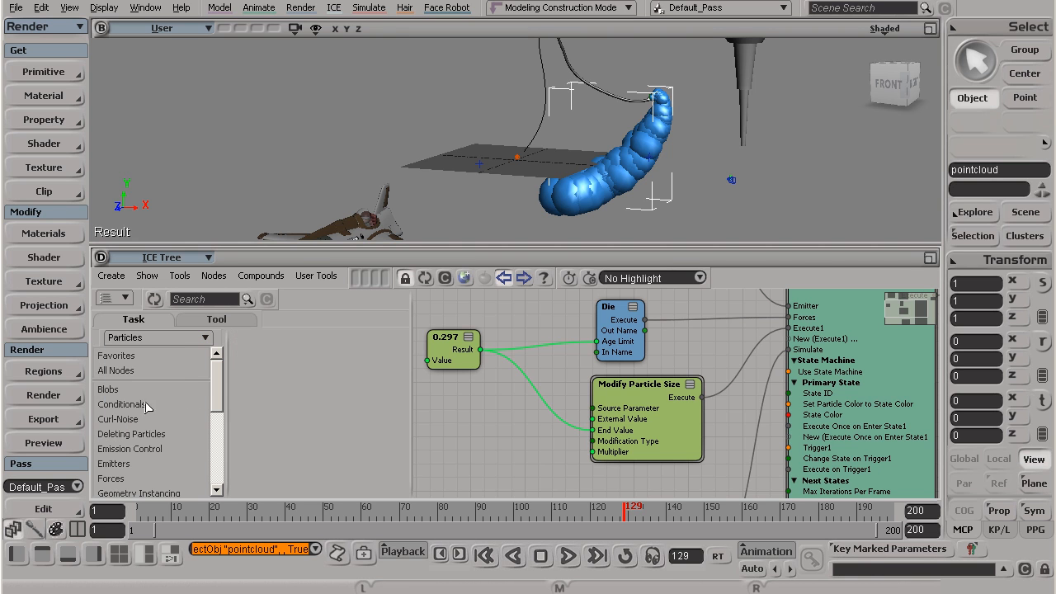
scroll(217, 423, "down", 5)
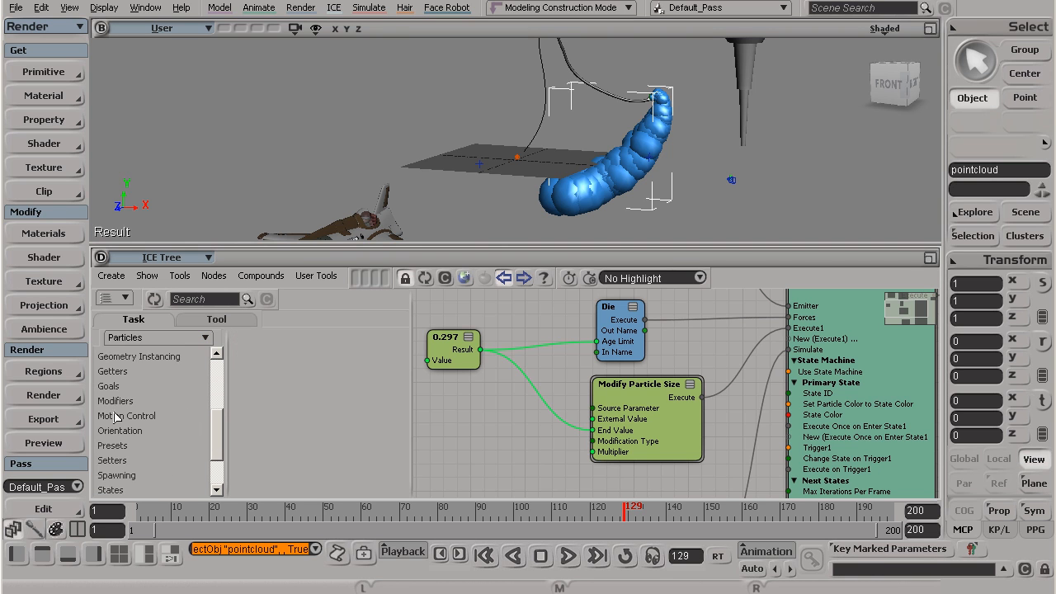
left_click(118, 401)
left_click_drag(297, 338, 520, 477)
left_click_drag(673, 386, 614, 354)
left_click_drag(570, 475, 595, 455)
Step: Connect the Execute output of Modify Particle Color to the New (Execute1) port of Simulation Root
key("s")
left_click_drag(797, 340, 727, 390)
scroll(707, 400, "up", 1)
key("s")
left_click_drag(708, 442, 745, 395)
scroll(710, 390, "down", 1)
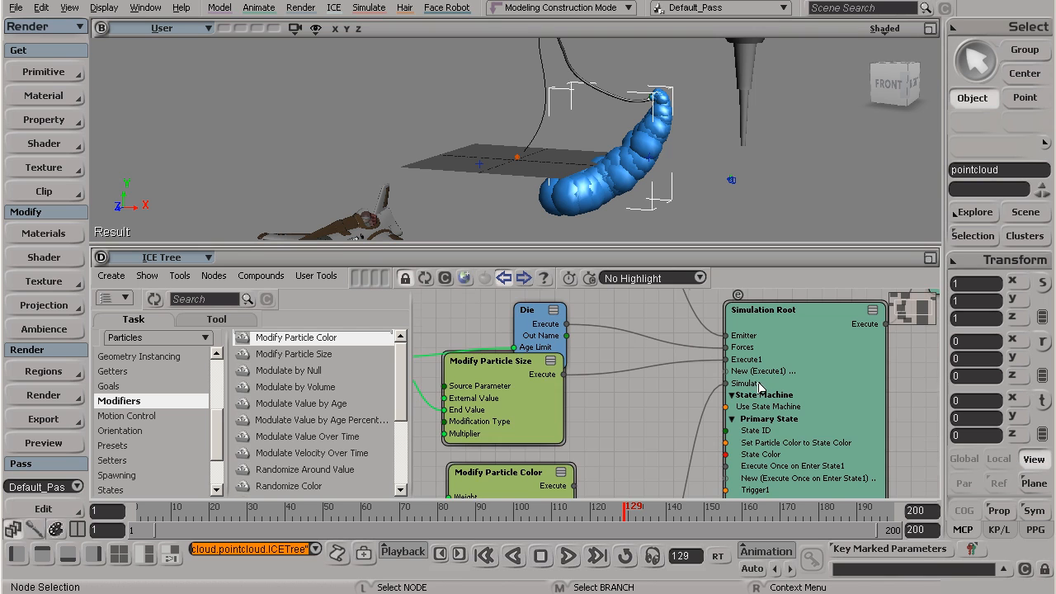
scroll(765, 384, "up", 1)
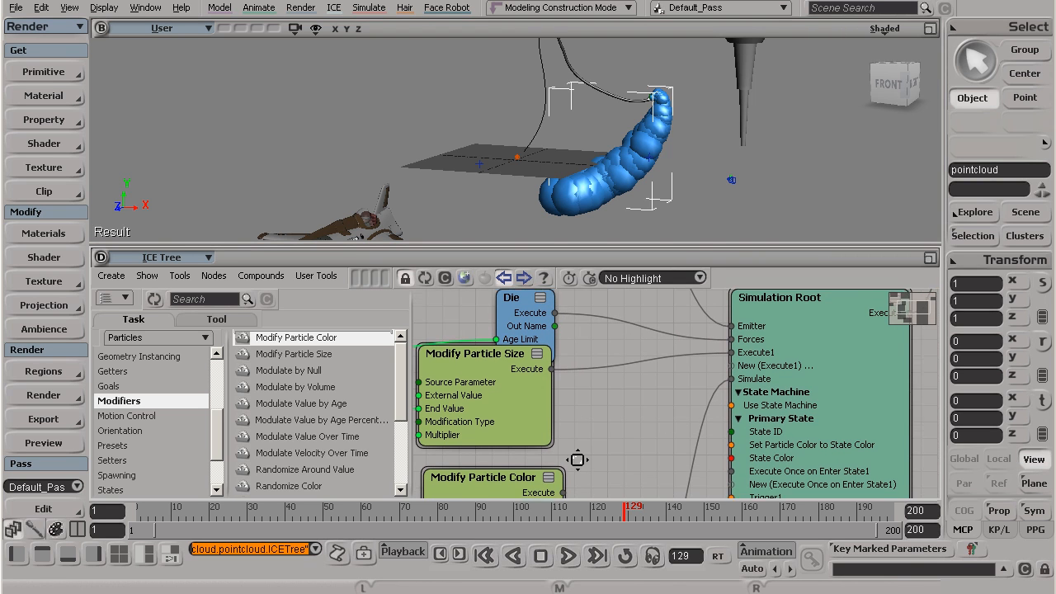
scroll(566, 476, "down", 1)
left_click_drag(565, 473, 747, 345)
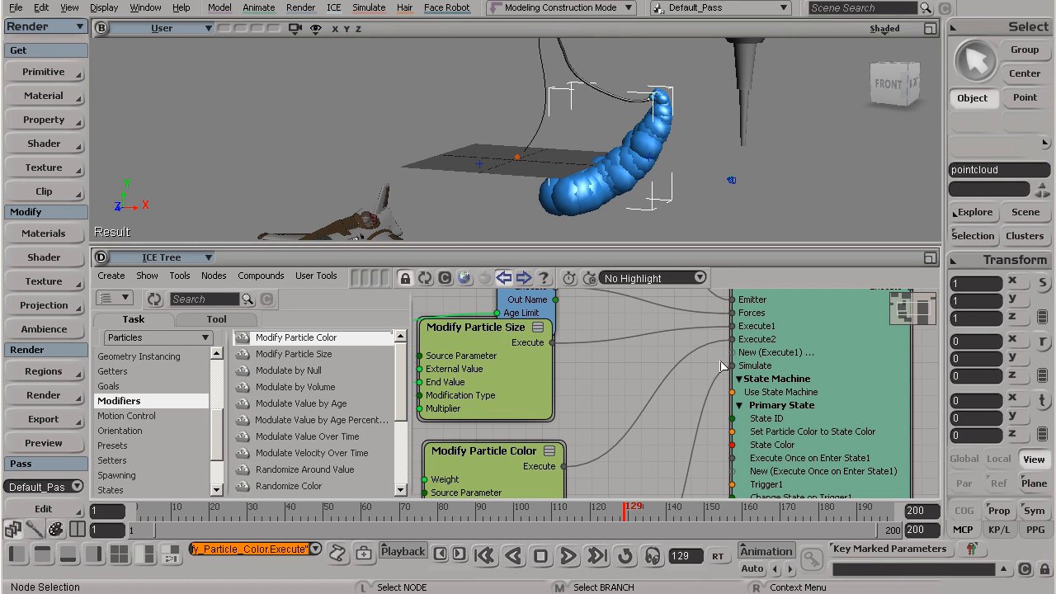
Step: Open the properties of the Modify Particle Color node and position its property page clear of the node graph
scroll(710, 386, "down", 3)
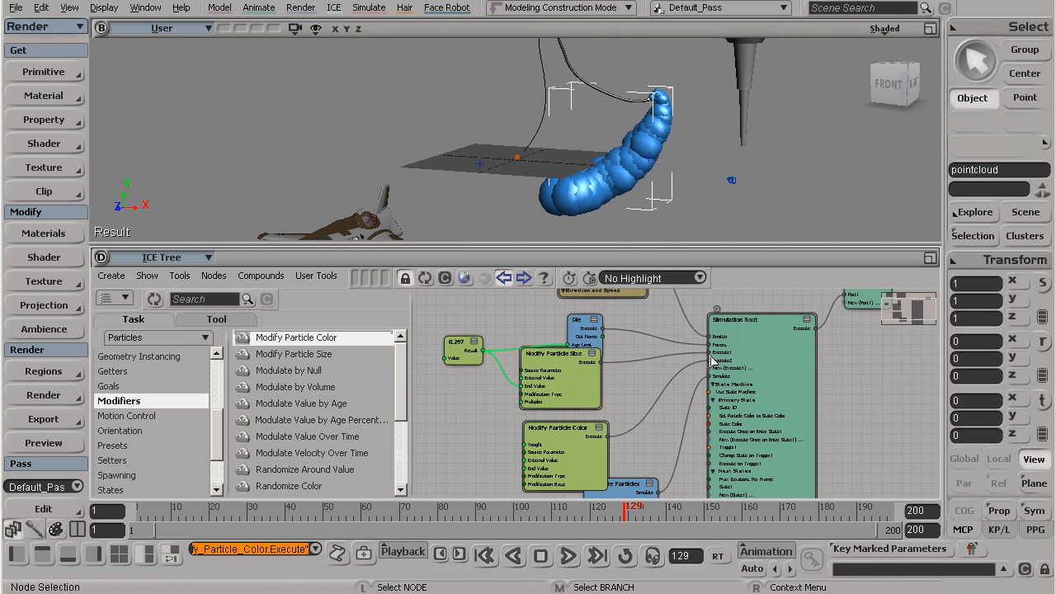
scroll(798, 345, "down", 2)
scroll(840, 370, "up", 5)
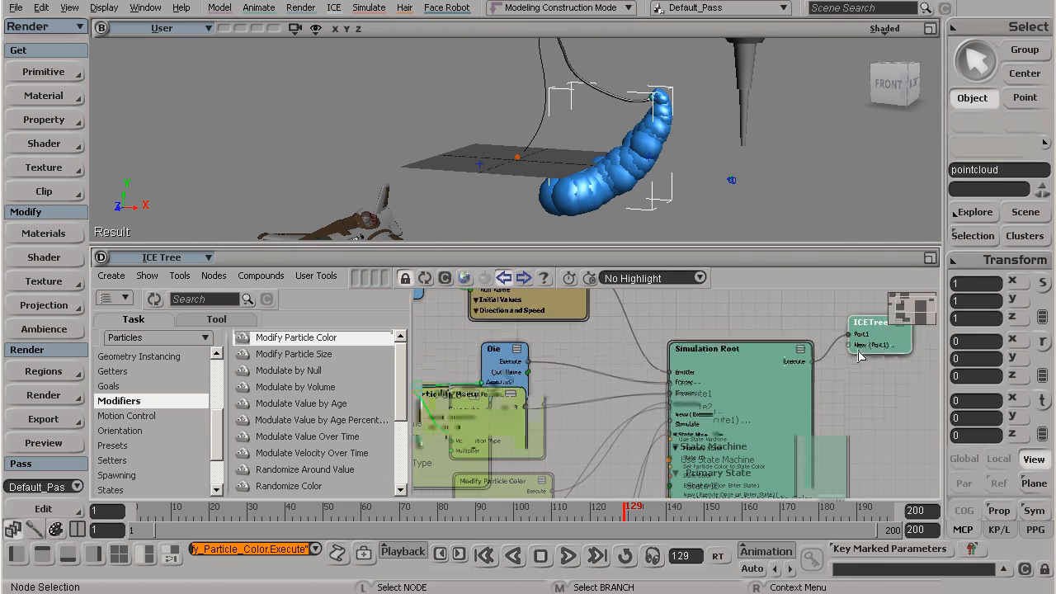
left_click_drag(839, 371, 656, 407)
left_click_drag(724, 375, 728, 385)
key("s")
left_click_drag(498, 426, 708, 376)
double_click(708, 376)
left_click_drag(212, 176, 93, 71)
left_click_drag(527, 384, 514, 427)
left_click_drag(648, 445, 670, 408)
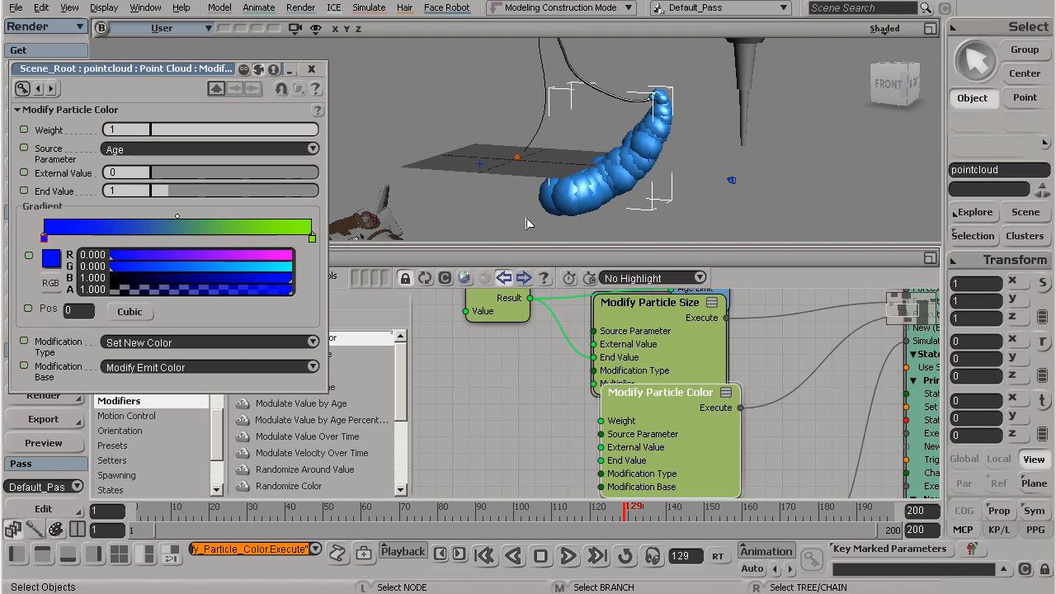
Step: Play the simulation from the first frame and stop it to check the particle colors
left_click(116, 191)
left_click(485, 557)
left_click(570, 555)
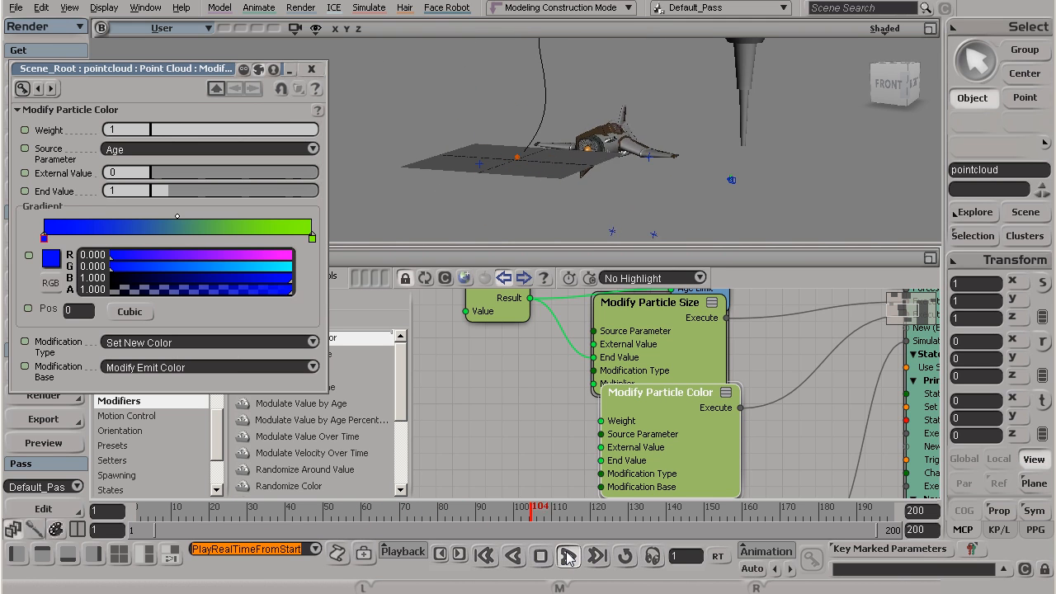
left_click(568, 556)
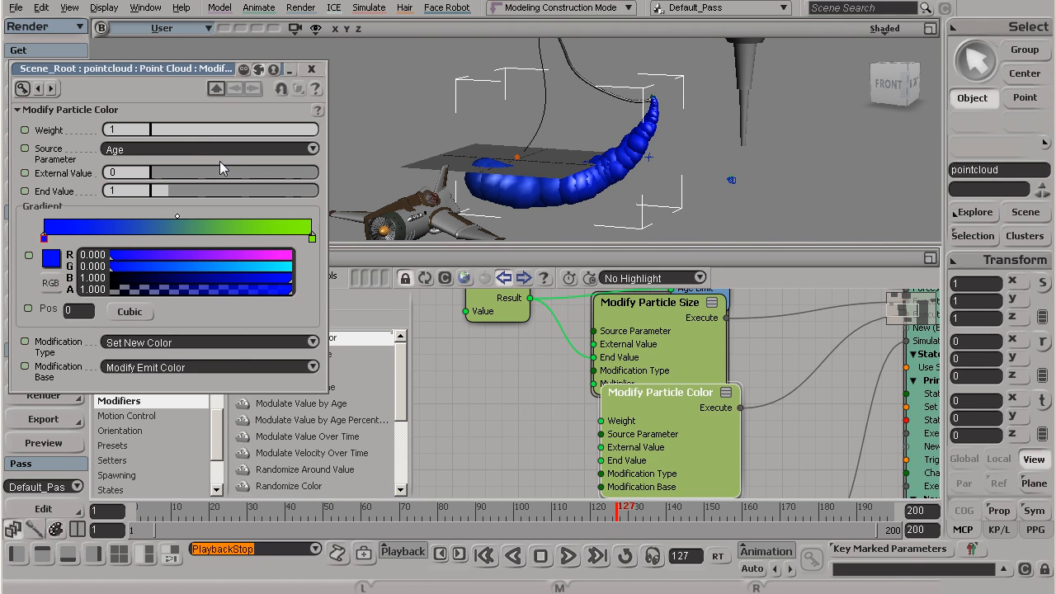
Step: Connect the 0.297 scalar node's Result to the End Value of Modify Particle Color, spacing out the Die and scalar nodes
scroll(483, 363, "up", 3)
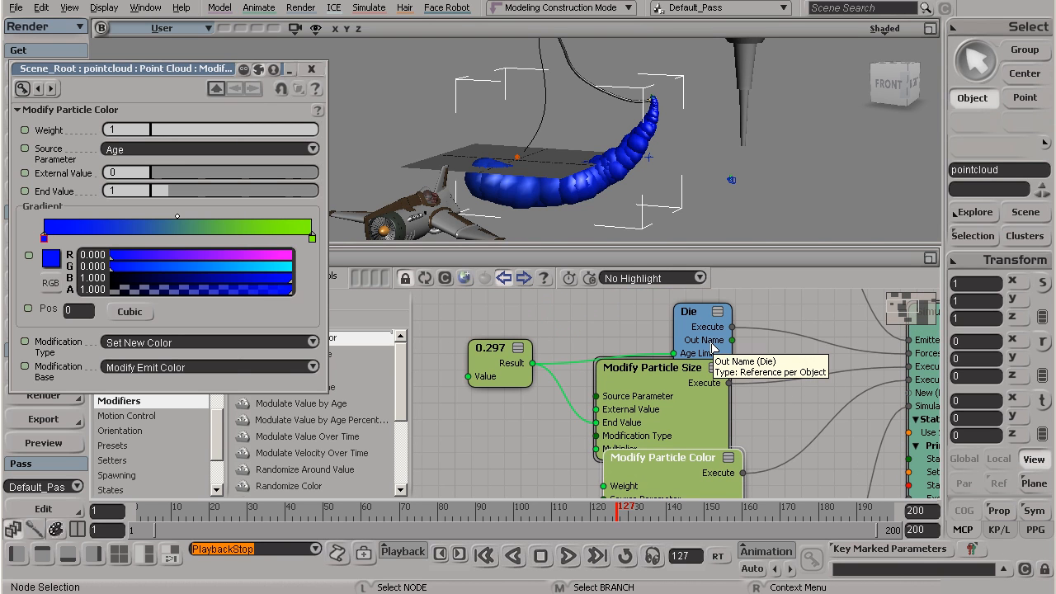
left_click_drag(707, 350, 698, 321)
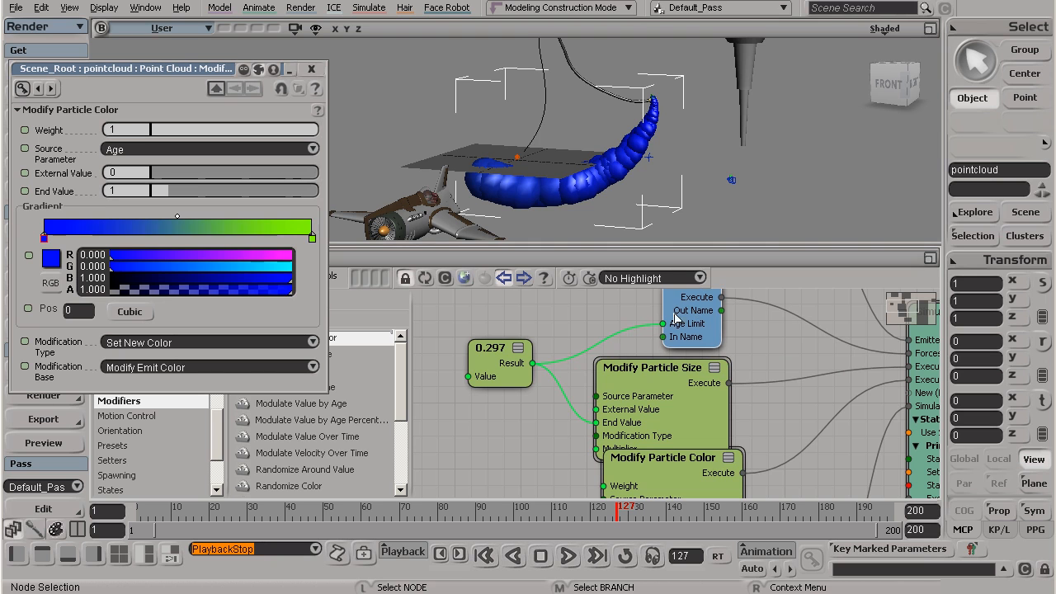
left_click_drag(647, 402, 697, 360)
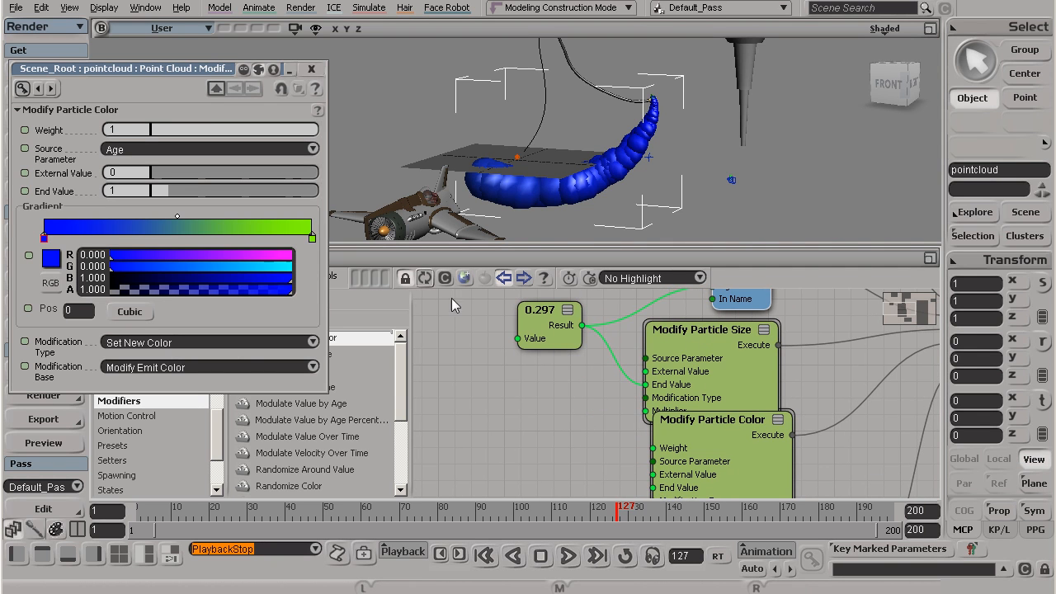
left_click_drag(124, 73, 234, 105)
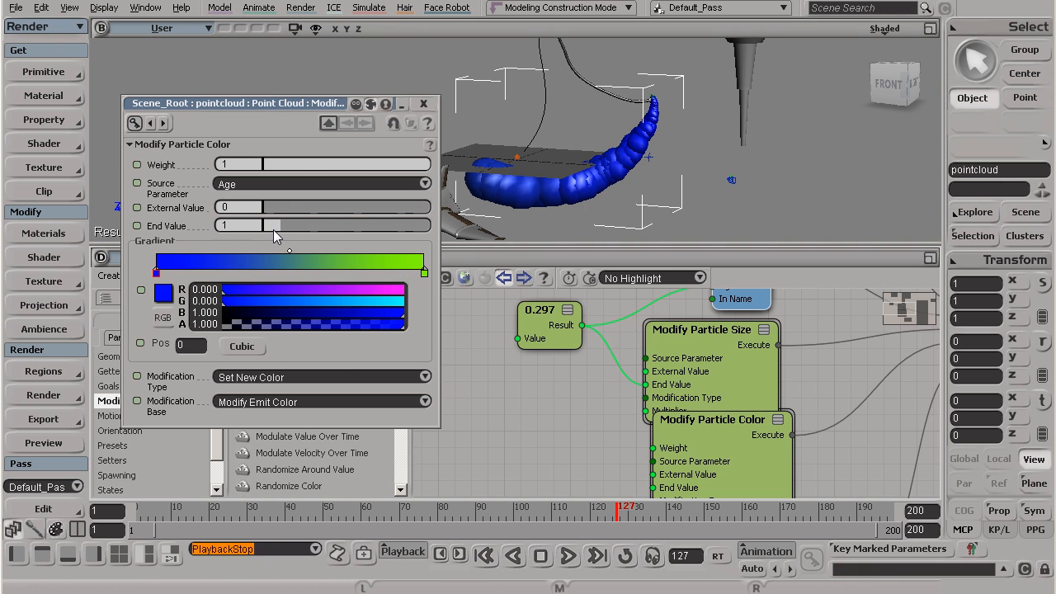
left_click_drag(273, 229, 267, 227)
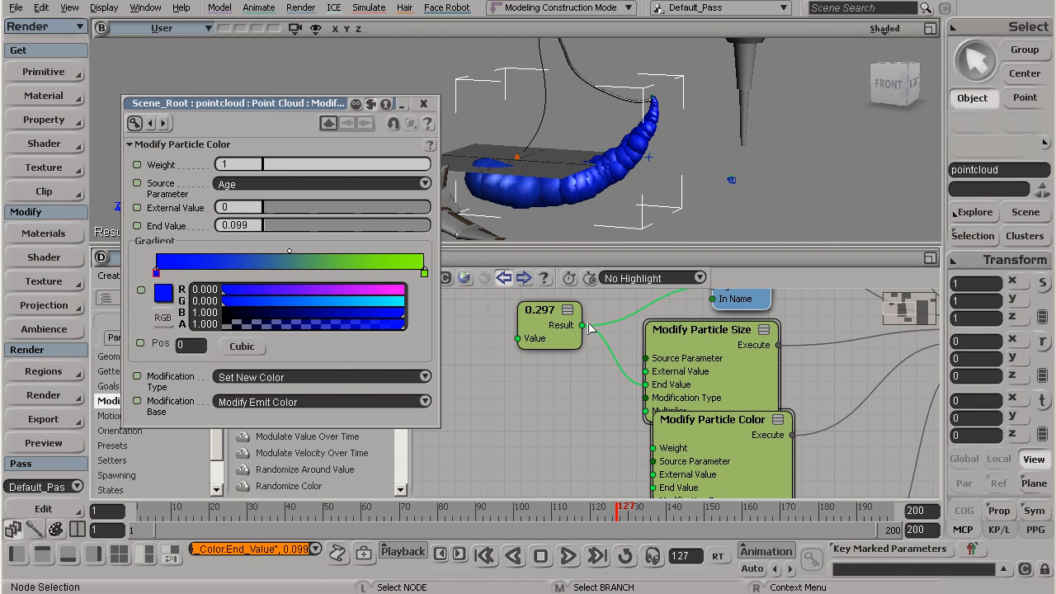
left_click_drag(582, 327, 653, 489)
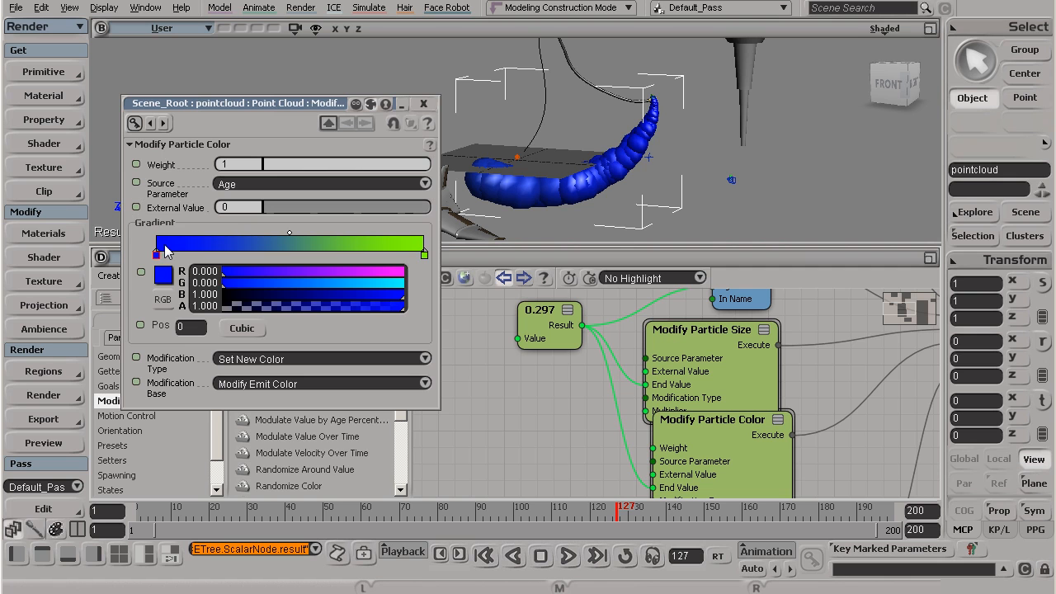
left_click_drag(553, 344, 502, 391)
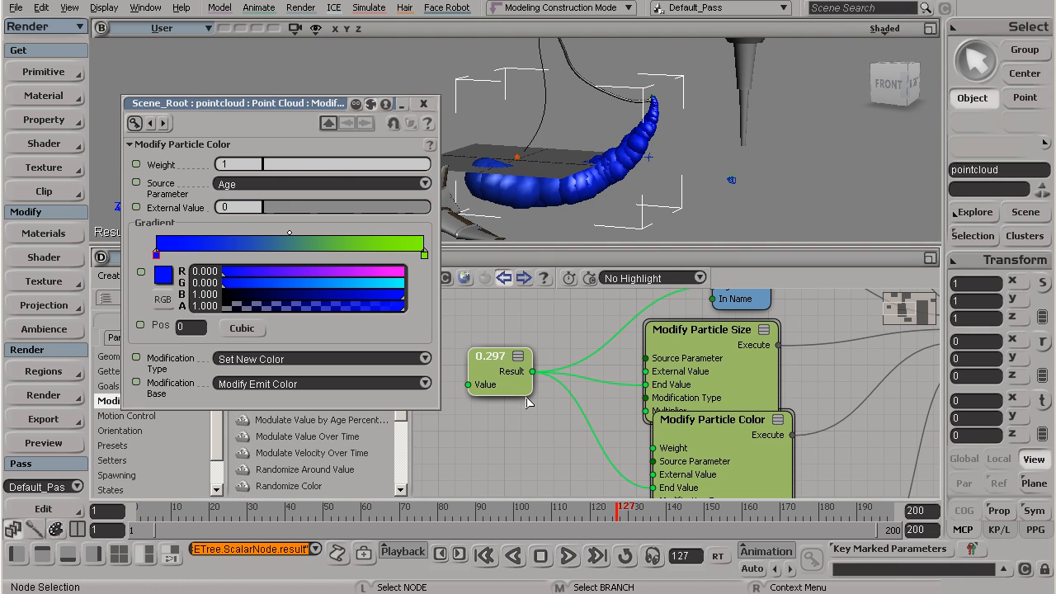
middle_click_drag(548, 452, 560, 423)
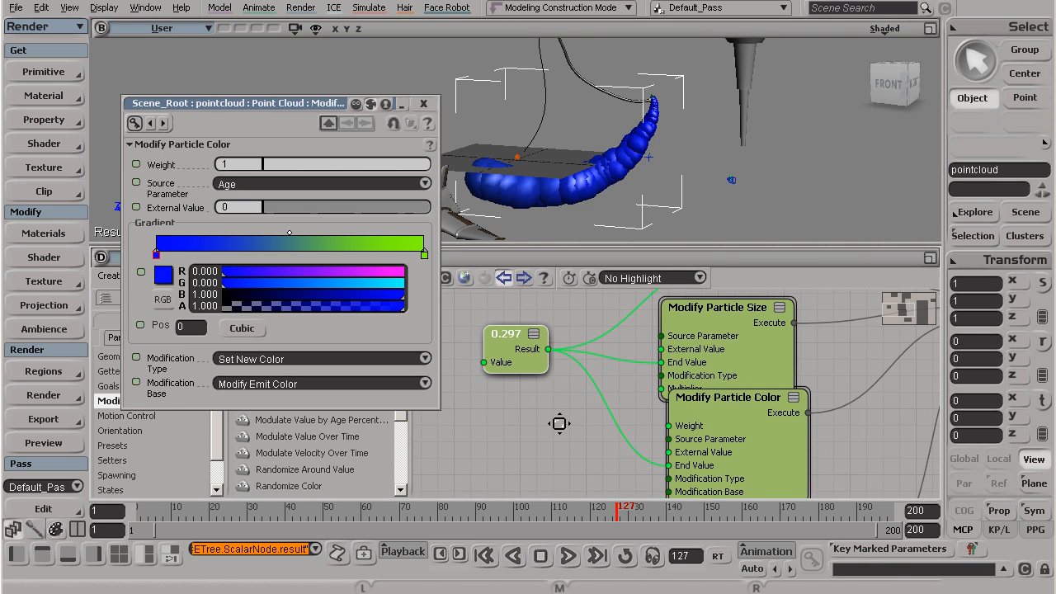
Step: Replay the simulation from the first frame, stop it, and examine the color gradient along the particle trail
left_click(488, 555)
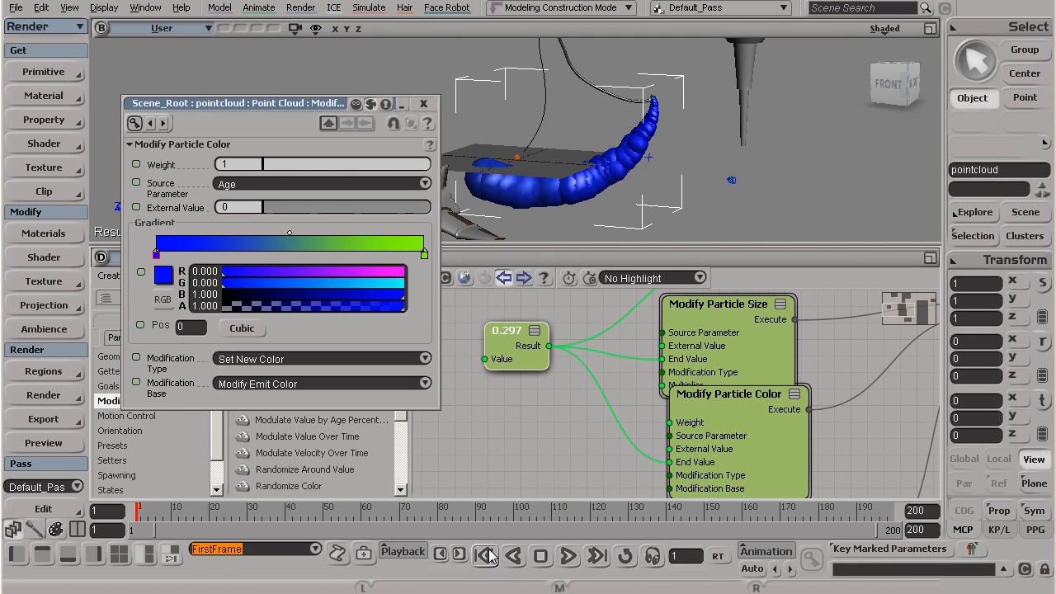
left_click(568, 555)
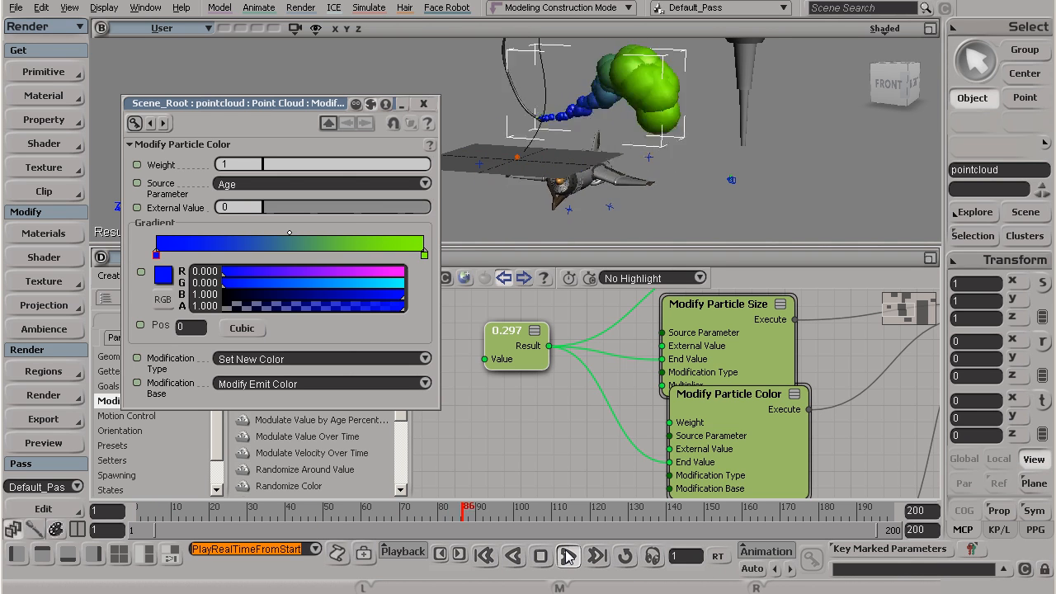
left_click(568, 555)
key("s")
right_click_drag(495, 56, 563, 94)
key("space")
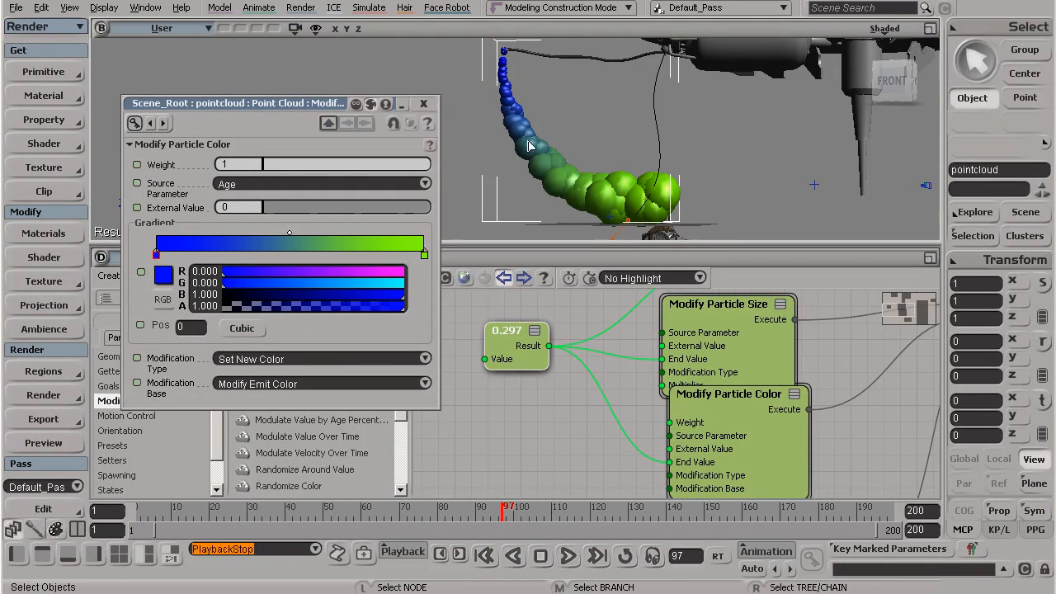
key("s")
left_click_drag(651, 205, 601, 196)
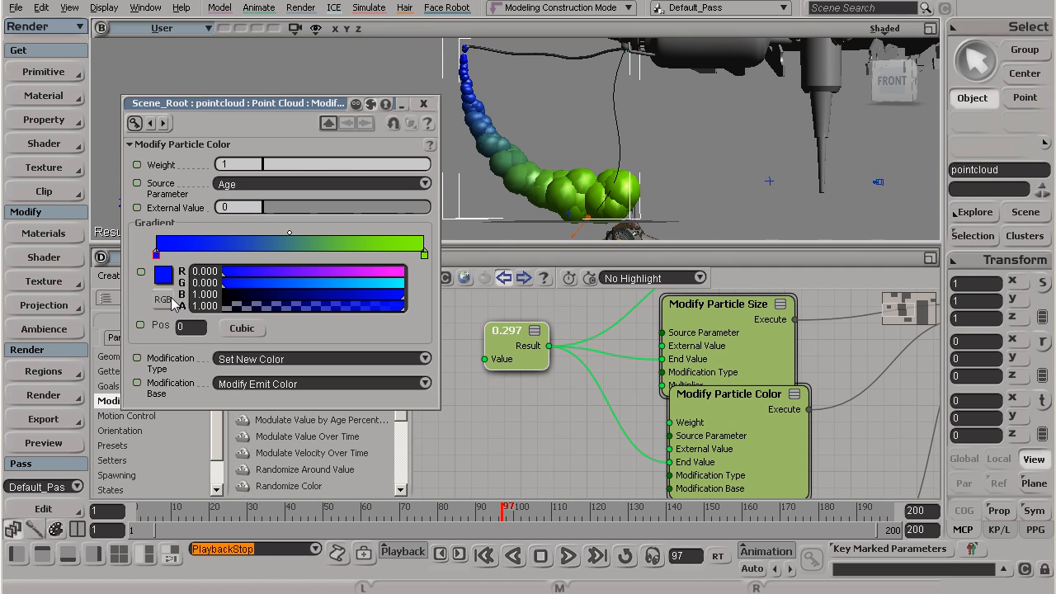
Step: Set the starting color of the Modify Particle Color gradient to white (R 1, G 1, B 1)
left_click(155, 254)
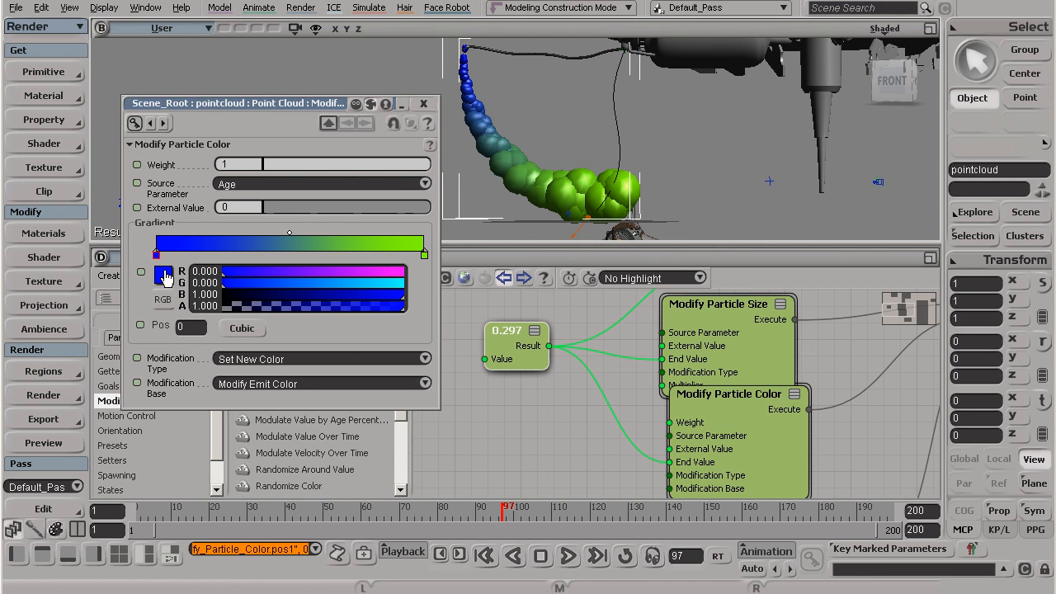
left_click(164, 277)
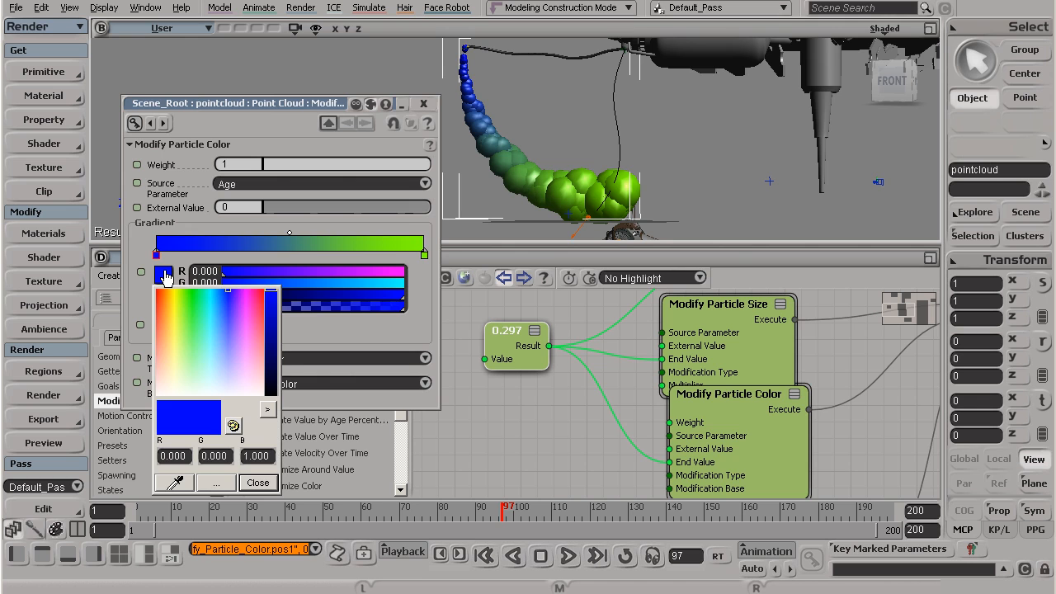
left_click(198, 331)
left_click_drag(162, 351, 169, 396)
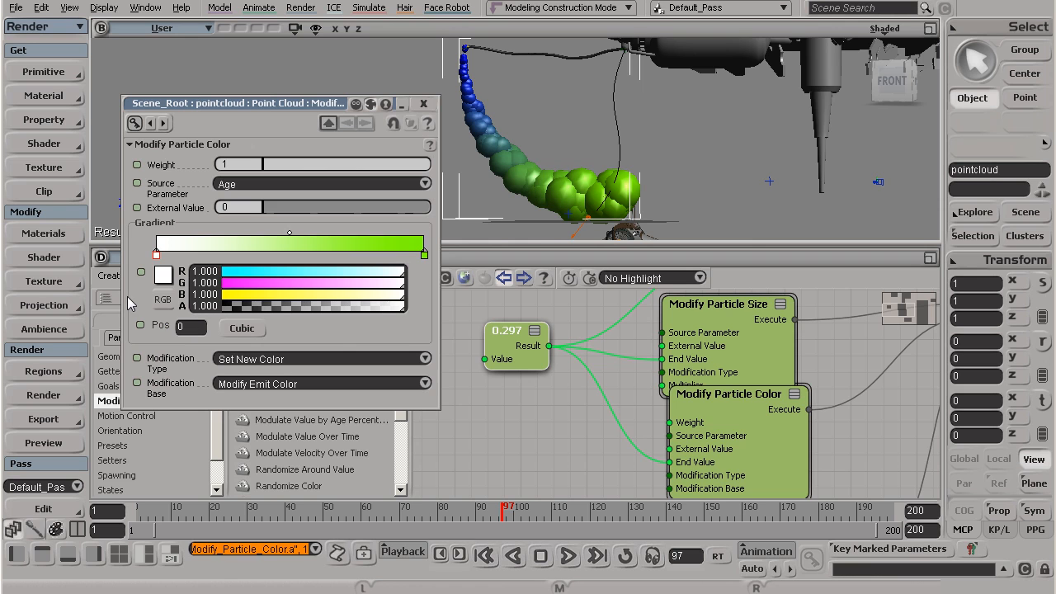
Step: Set the gradient's end color to brown (R 0.518, G 0.275, B 0.071) with an alpha of 0
left_click(424, 256)
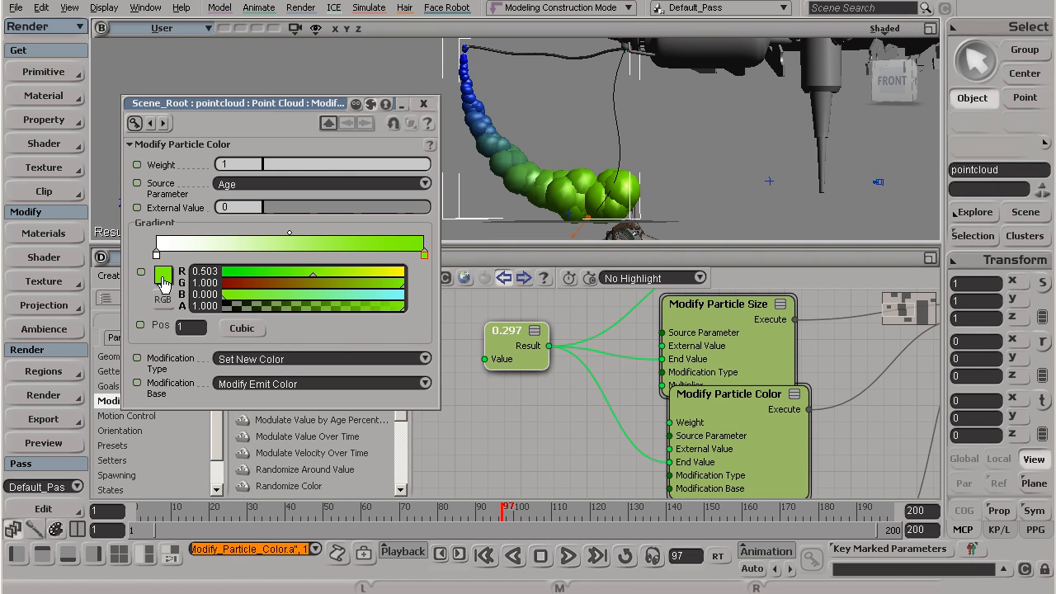
left_click(163, 280)
left_click_drag(168, 288, 164, 305)
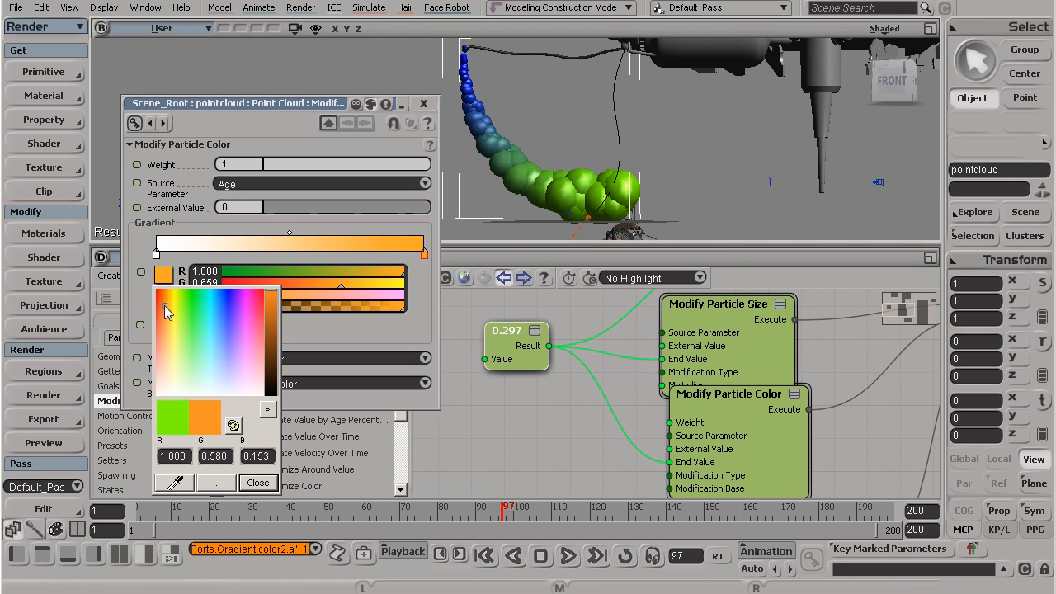
left_click_drag(271, 295, 274, 342)
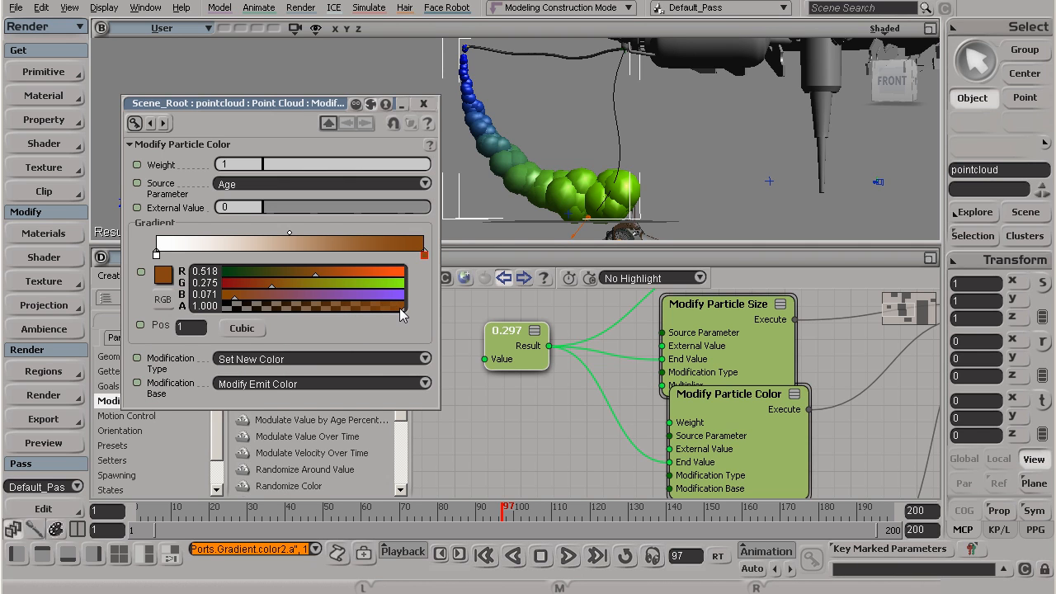
left_click_drag(399, 307, 206, 312)
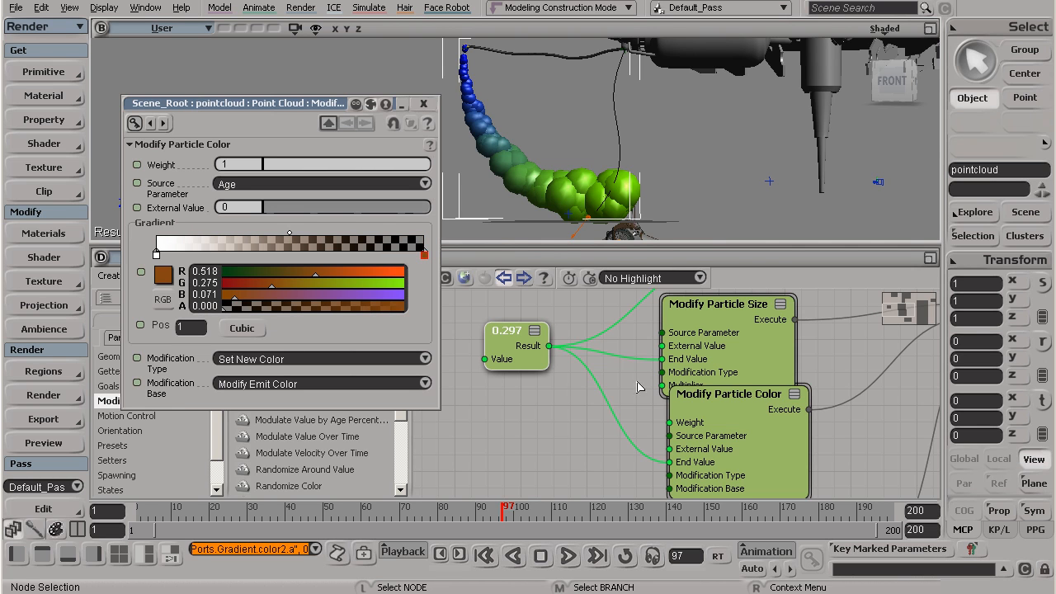
Step: Replay the simulation, stop it, and examine the white-to-brown fade along the particle trail up close
left_click(568, 556)
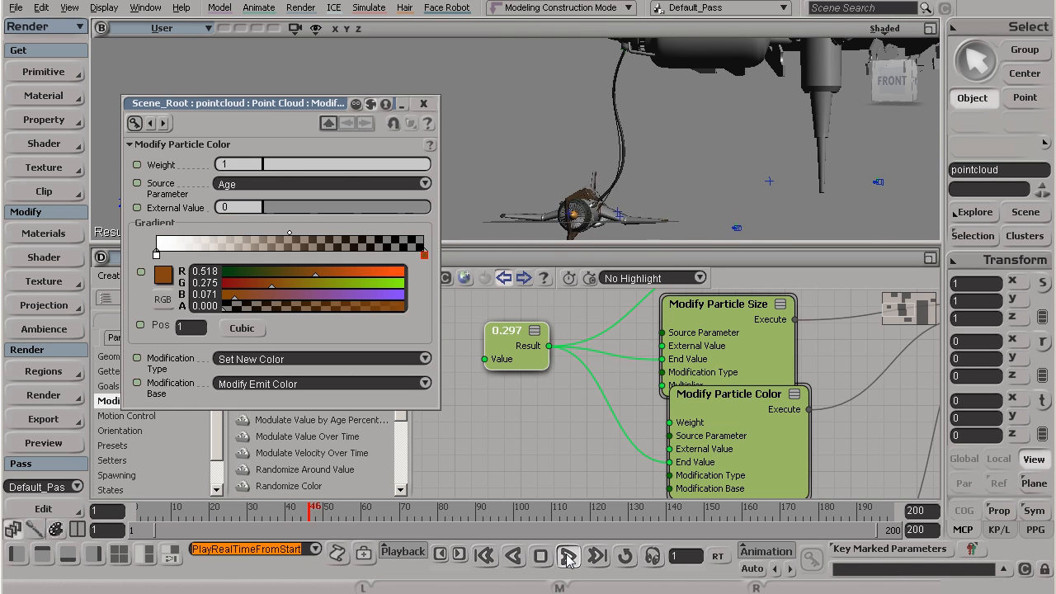
left_click(567, 556)
scroll(706, 208, "up", 5)
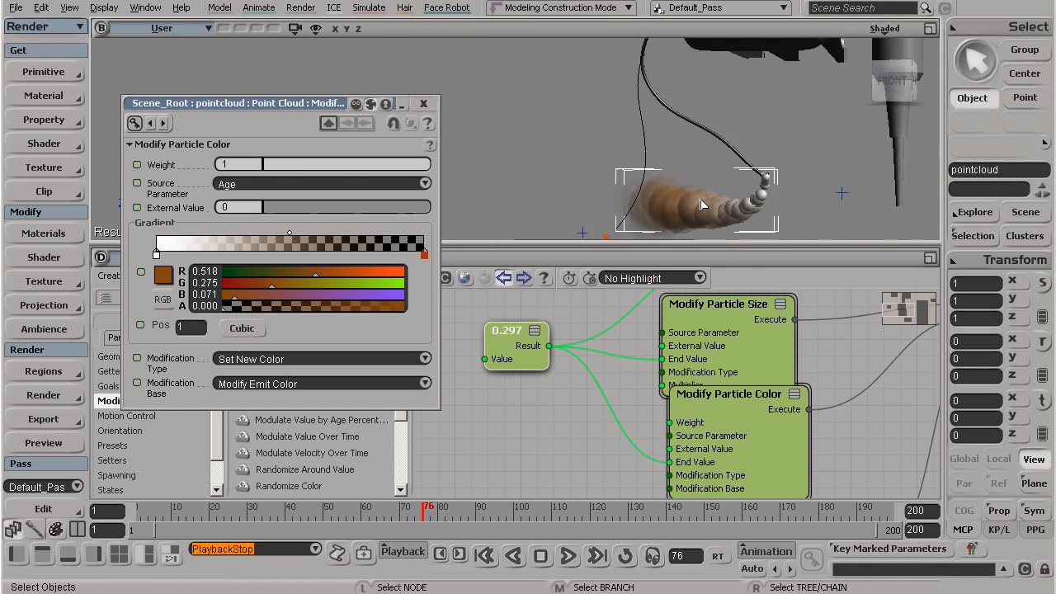
key("s")
left_click_drag(706, 217, 649, 147)
right_click_drag(634, 152, 644, 179)
scroll(643, 182, "up", 3)
key("s")
left_click_drag(716, 166, 670, 147)
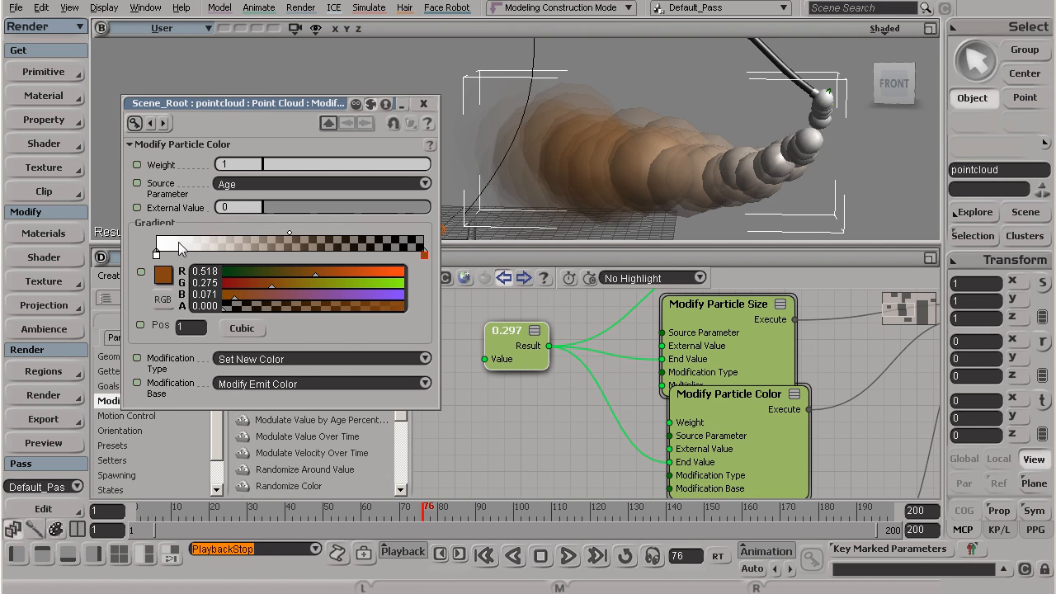
Step: Add a middle gray marker (R, G and B 0.741) to the Modify Particle Color gradient at position 0.35
left_click_drag(167, 258, 224, 257)
left_click(167, 284)
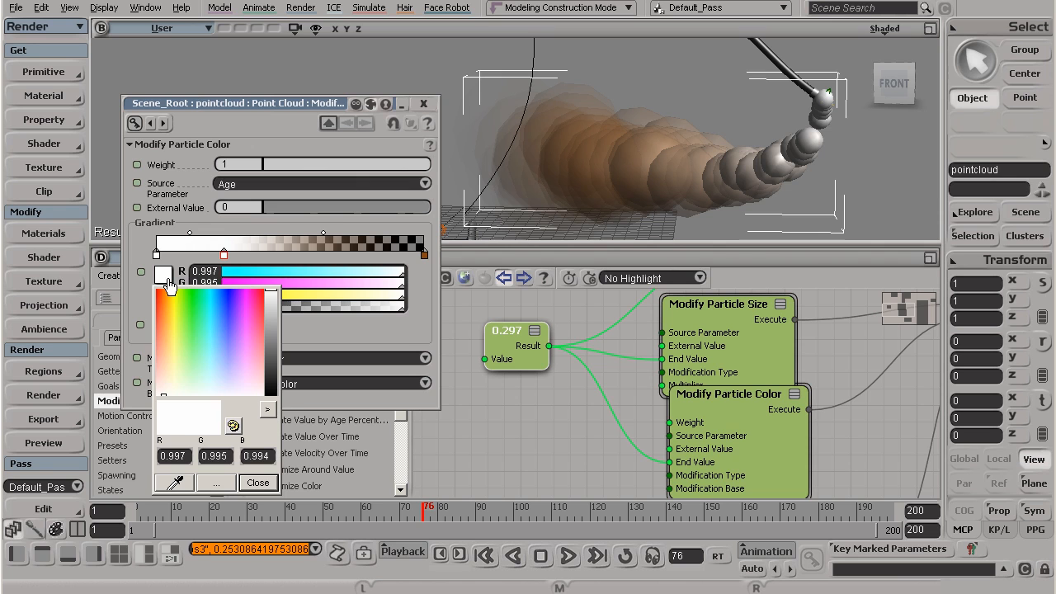
left_click_drag(271, 292, 274, 314)
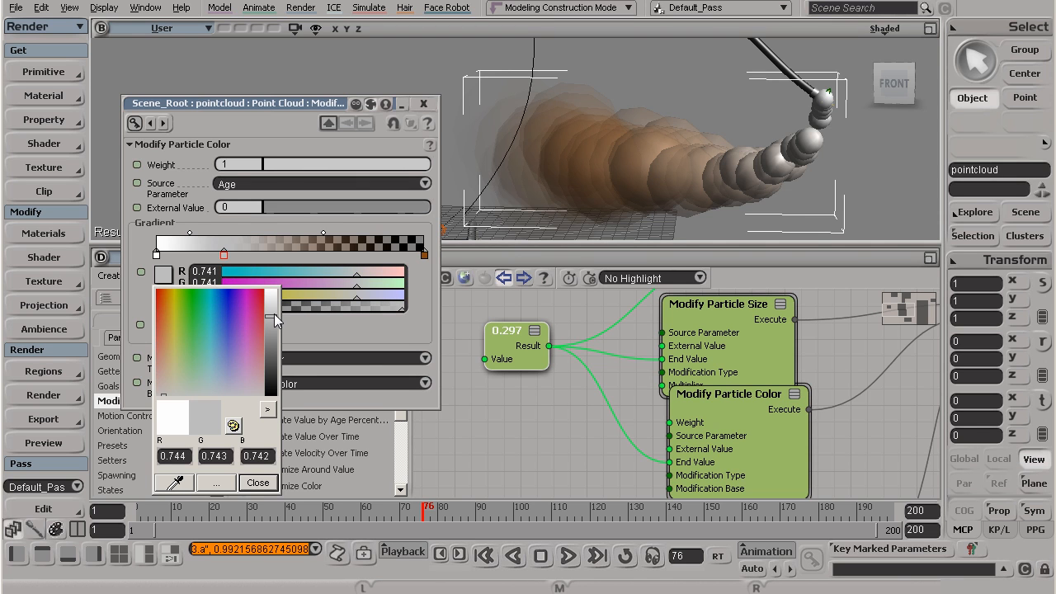
left_click_drag(224, 255, 251, 255)
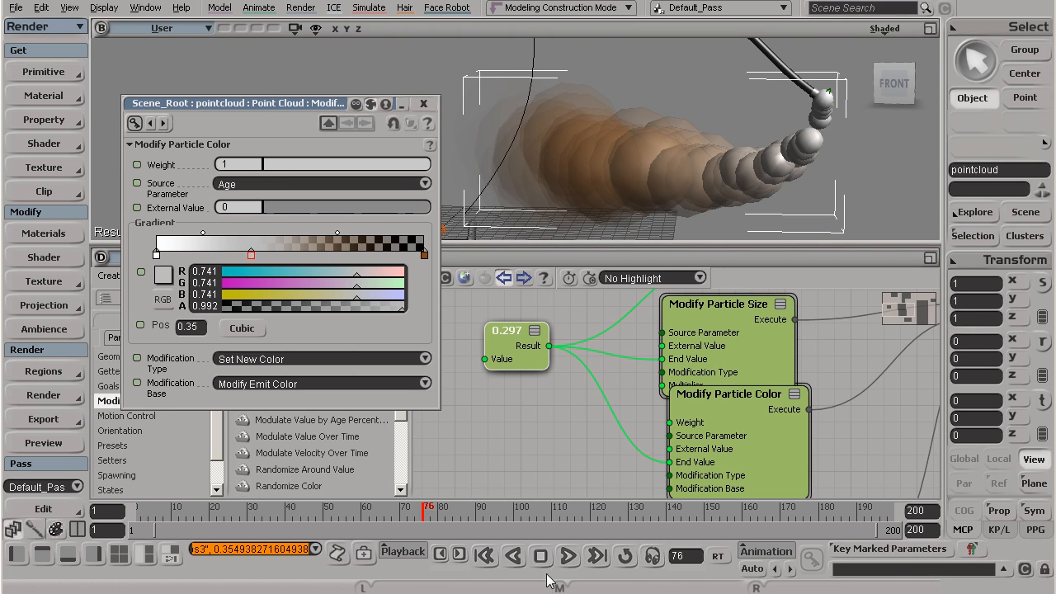
Step: Replay the simulation from the first frame to check the gray mid-tone, and close the Modify Particle Color properties
left_click(484, 556)
left_click(569, 557)
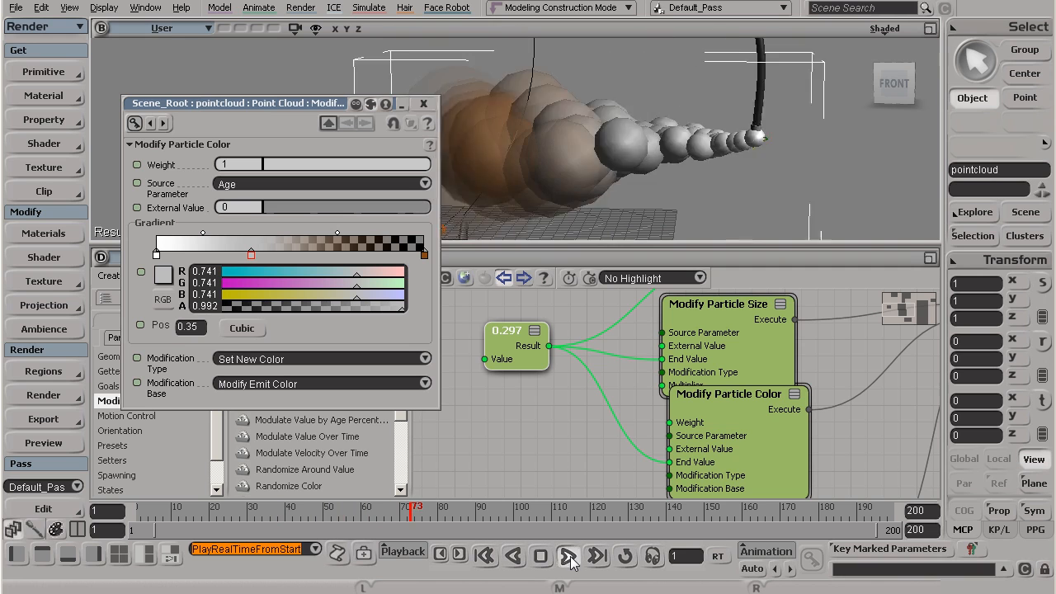
left_click(569, 557)
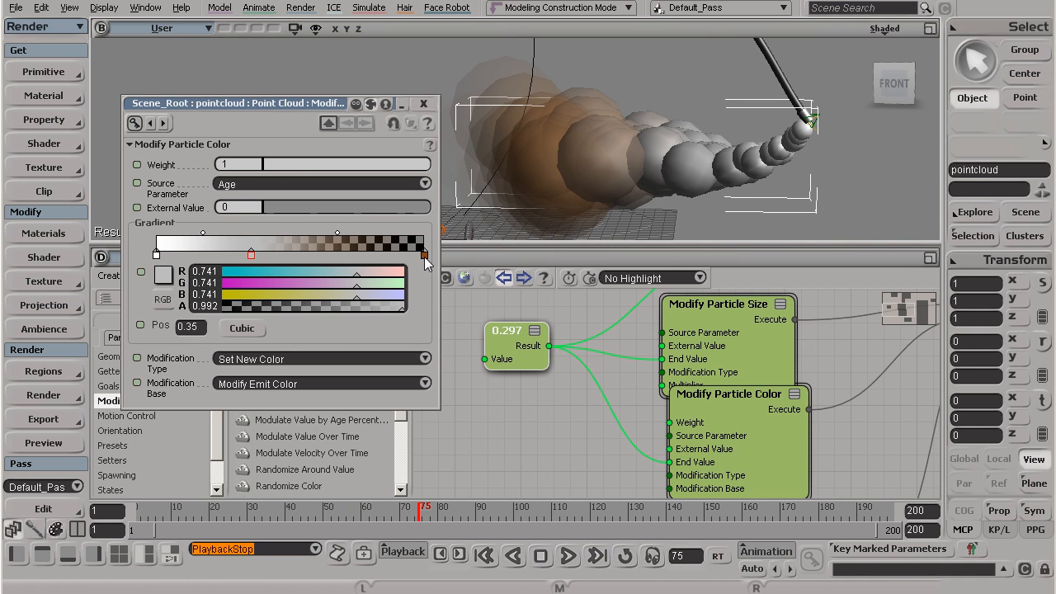
left_click(424, 105)
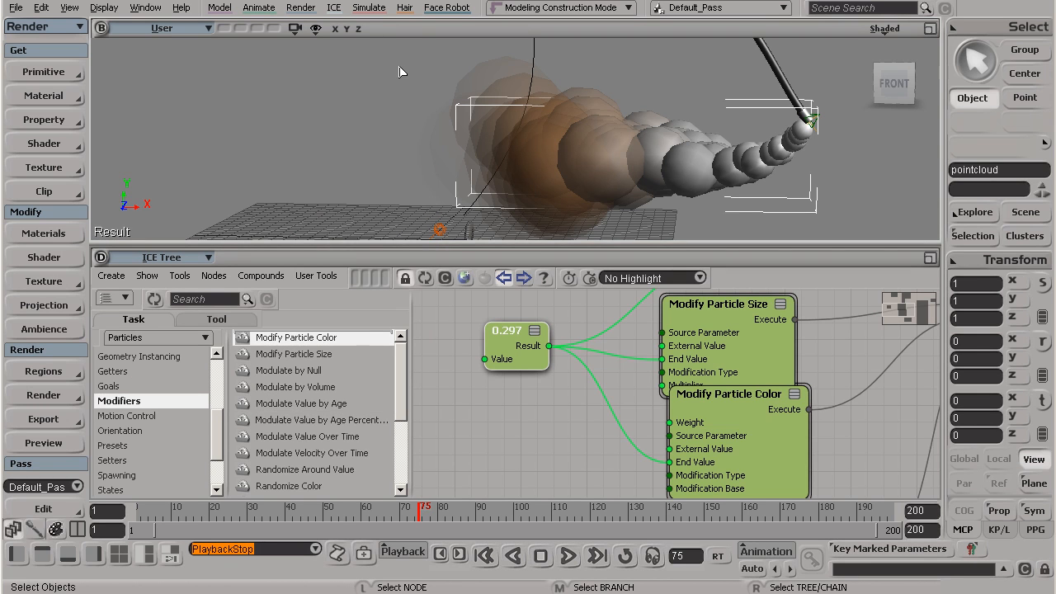
Step: Preview the particle trail with its default shading in a render region, and remove the region
key("q")
left_click_drag(429, 51, 825, 222)
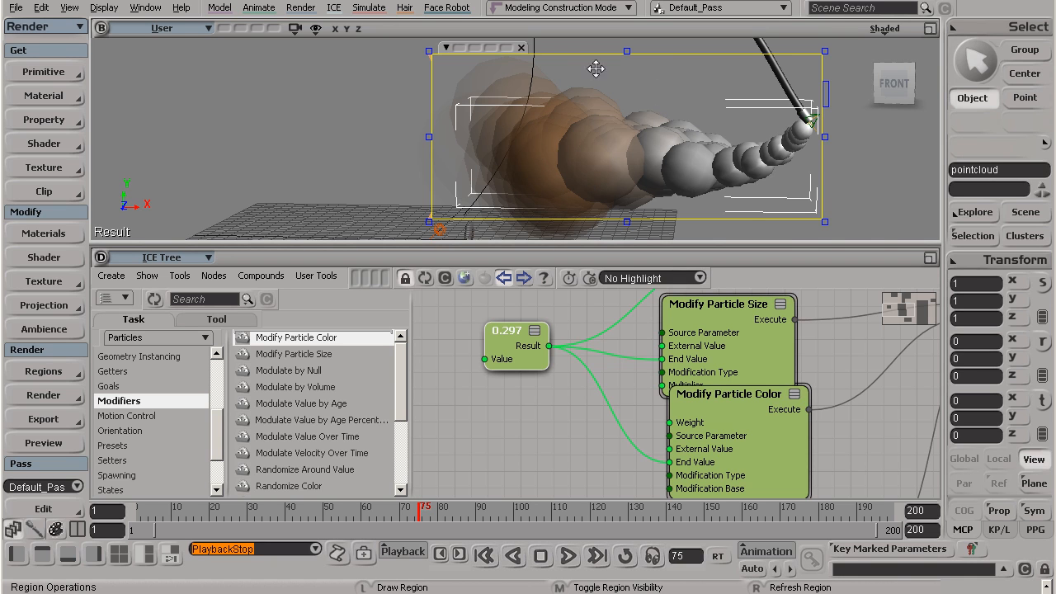
key("space")
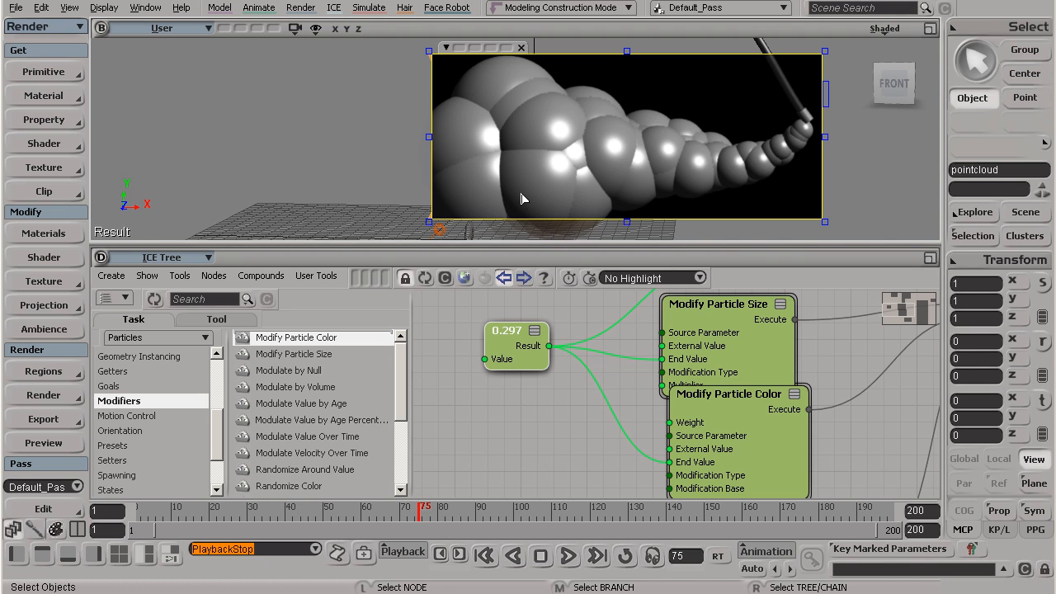
left_click(522, 47)
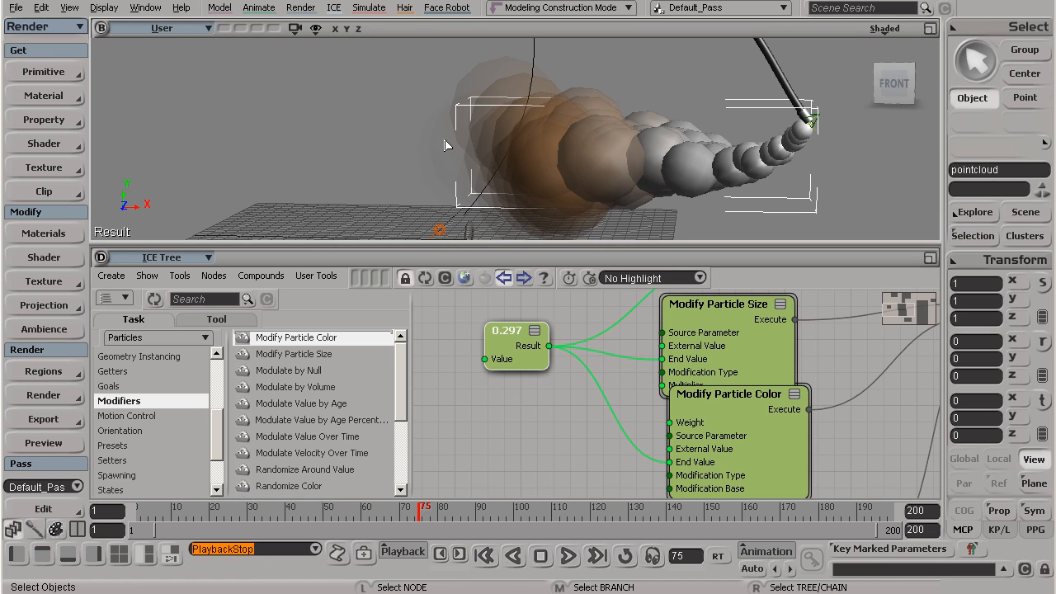
Step: Assign a volumetric material with Particle_Shaper and Particle_Renderer to the point cloud and display its Render Tree
left_click(297, 10)
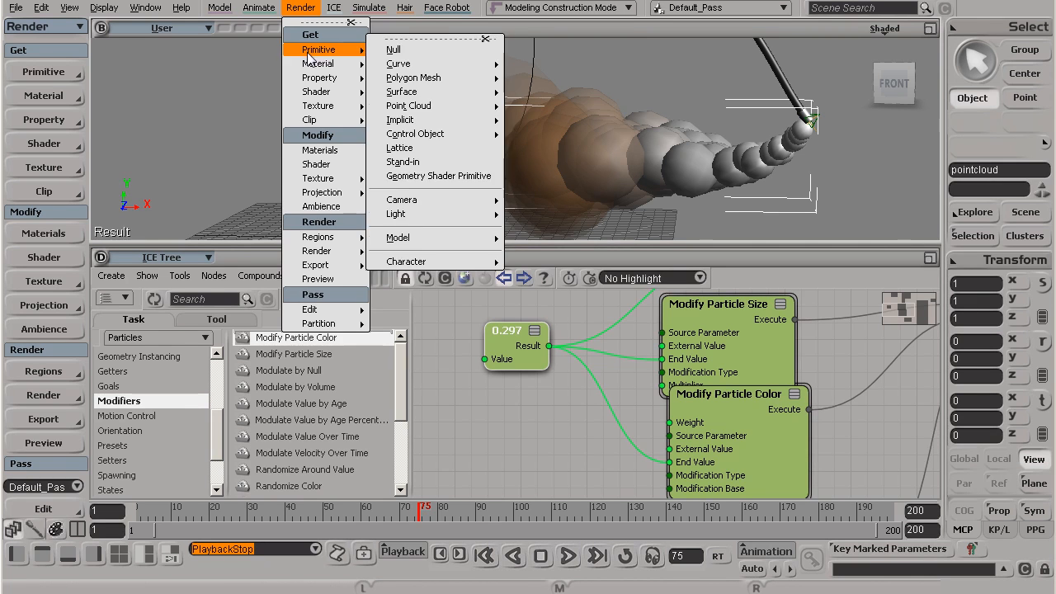
mouse_move(314, 66)
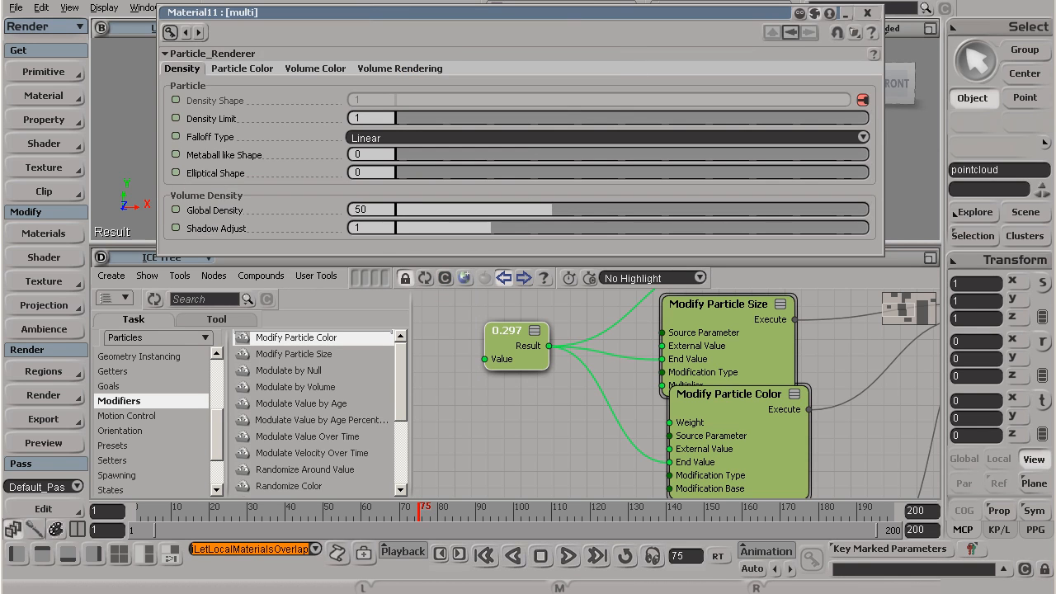
left_click(157, 263)
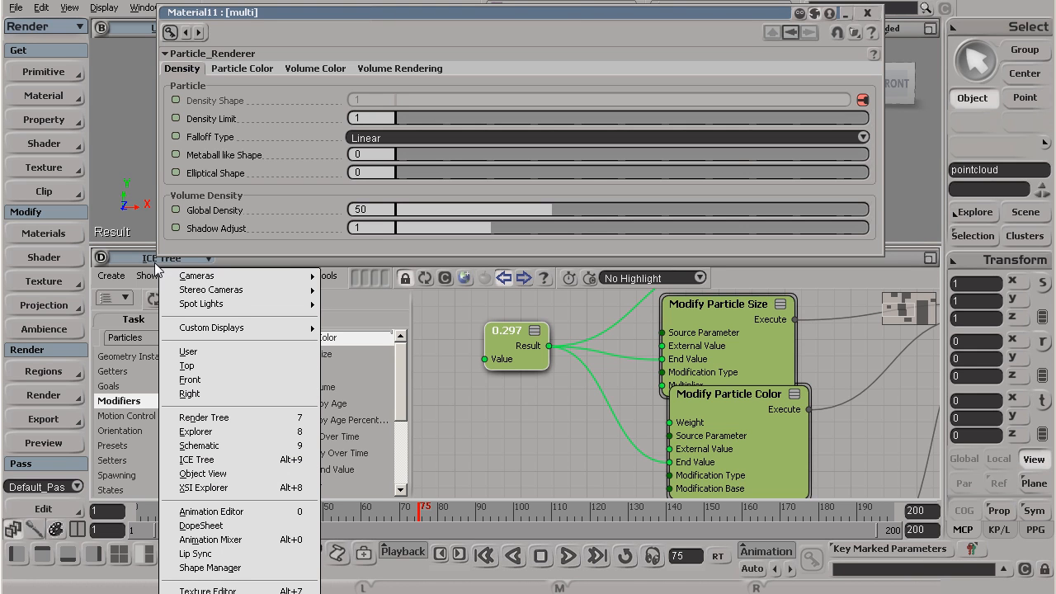
left_click(206, 417)
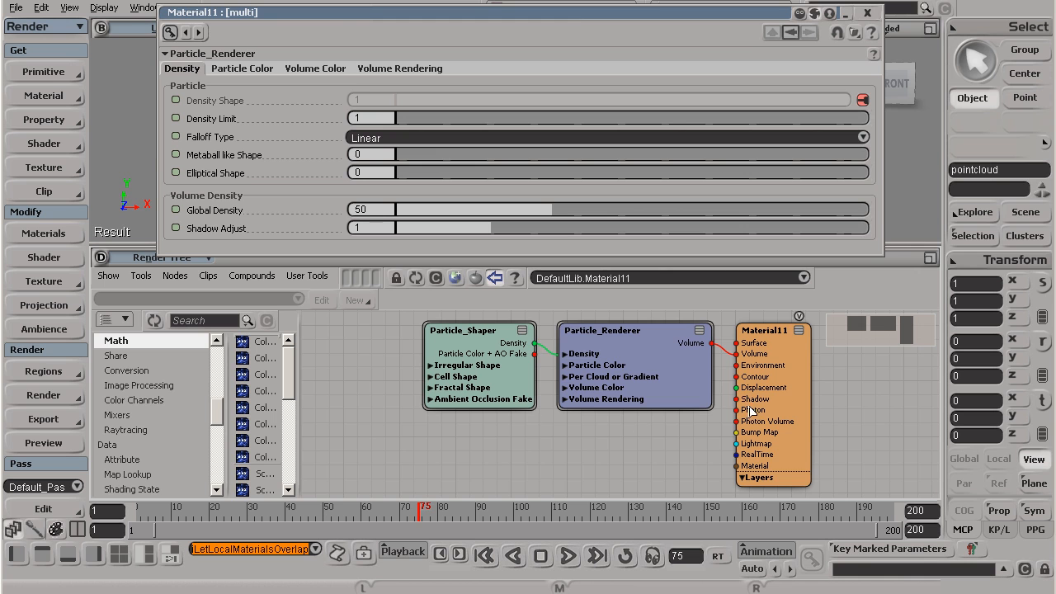
Step: Shrink the Material11 property window clear of the view, preview the volumetric trail in a render region, and close both
left_click_drag(564, 21, 521, 90)
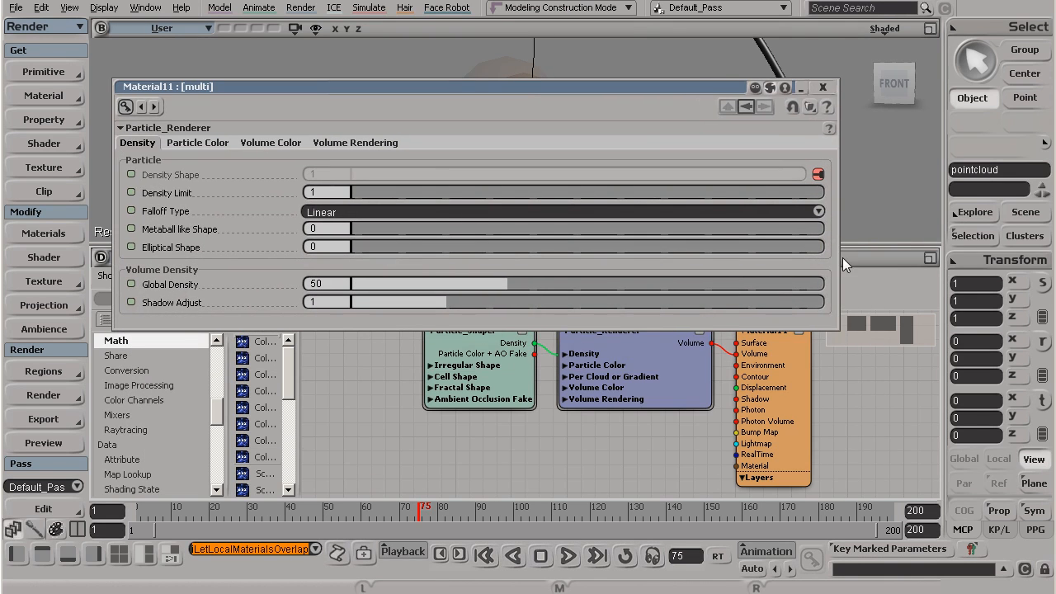
left_click_drag(840, 255, 463, 254)
left_click_drag(317, 83, 234, 257)
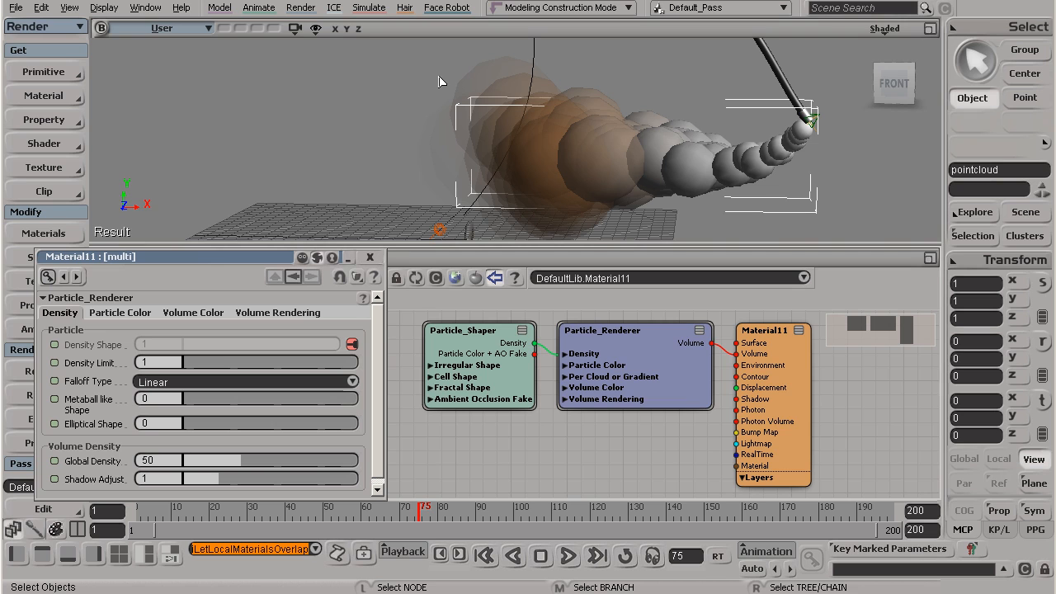
key("q")
mouse_move(435, 50)
left_mouse_down()
mouse_move(751, 231)
mouse_move(827, 224)
left_mouse_up()
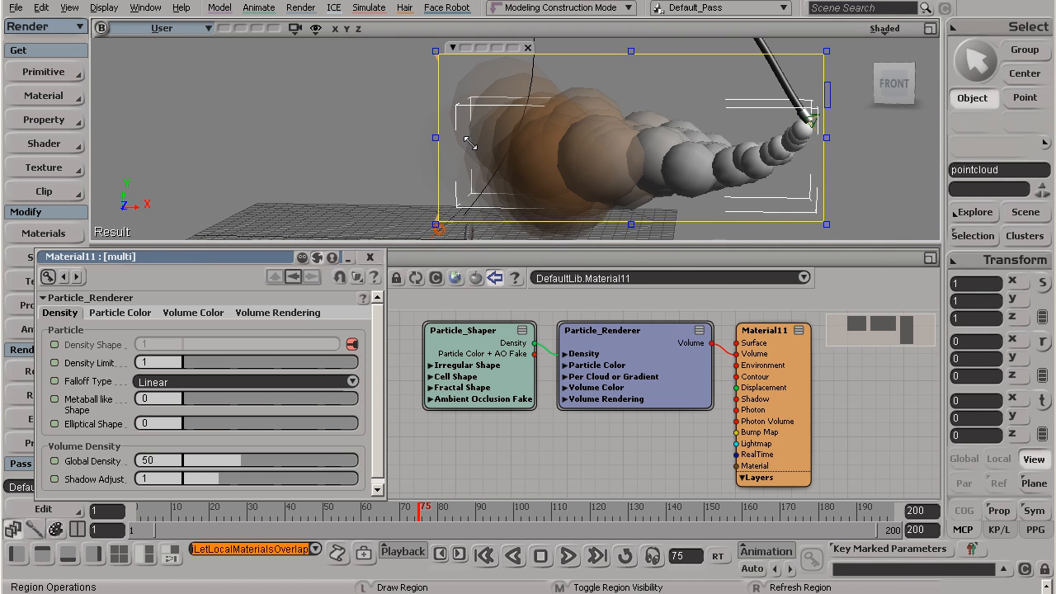
key("space")
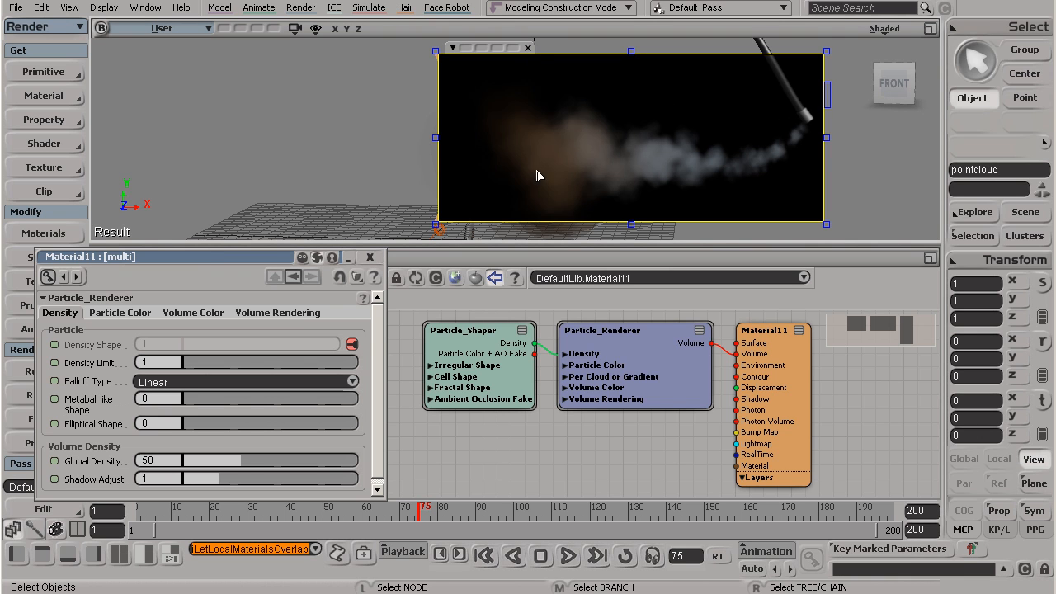
left_click(529, 48)
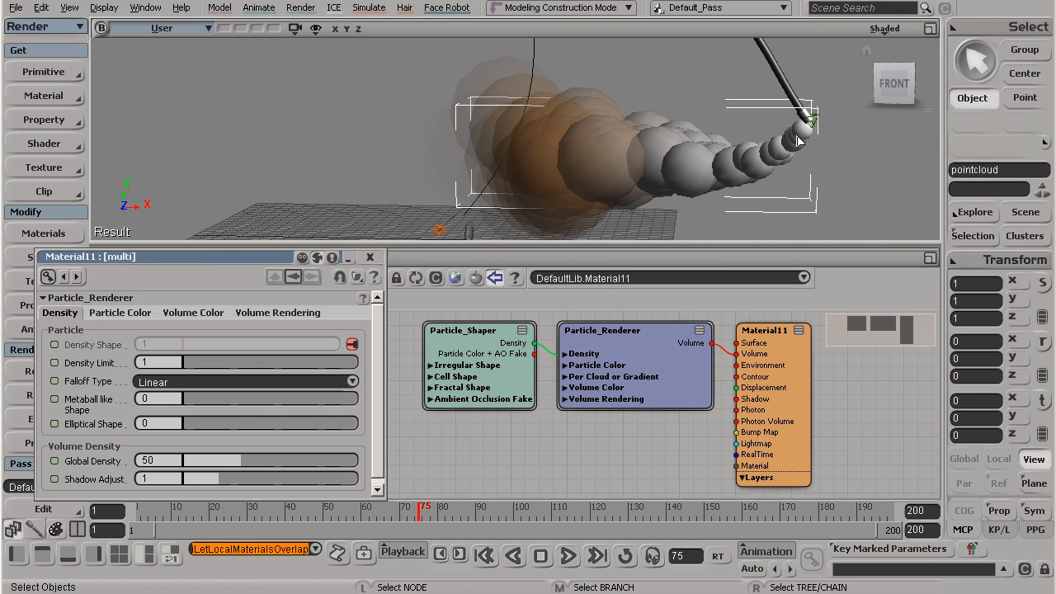
left_click(371, 257)
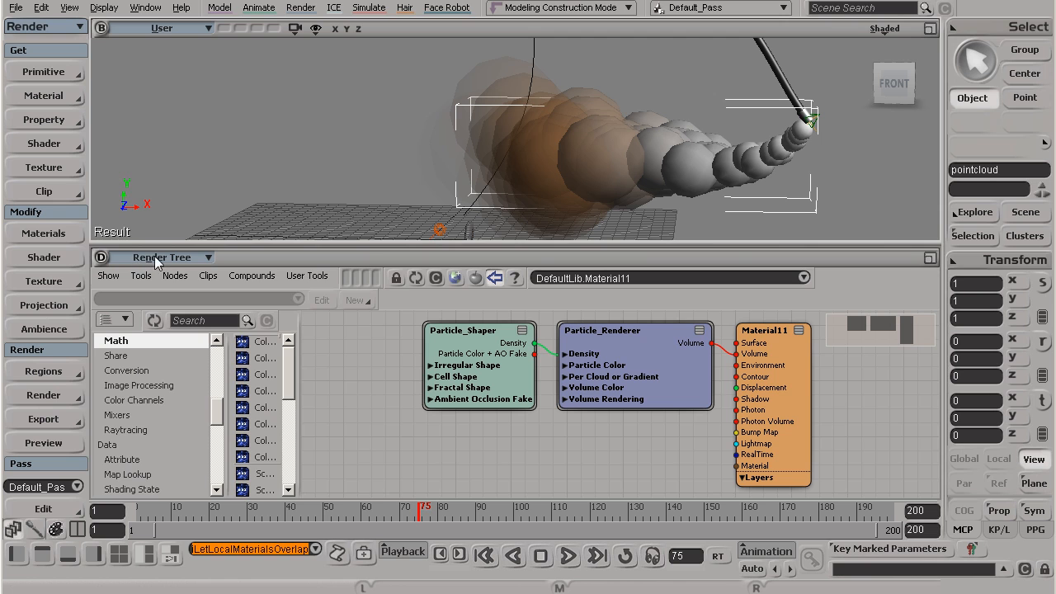
Step: Open a floating ICE Tree and the Emit from Null node's properties, arranging both windows around the particle view
left_click(161, 258)
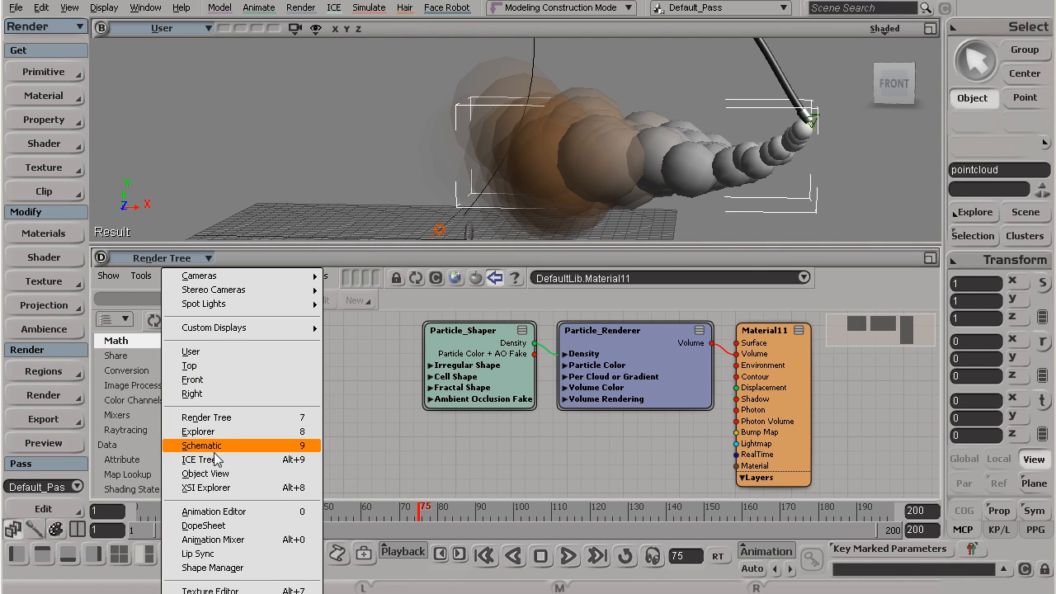
left_click(381, 430)
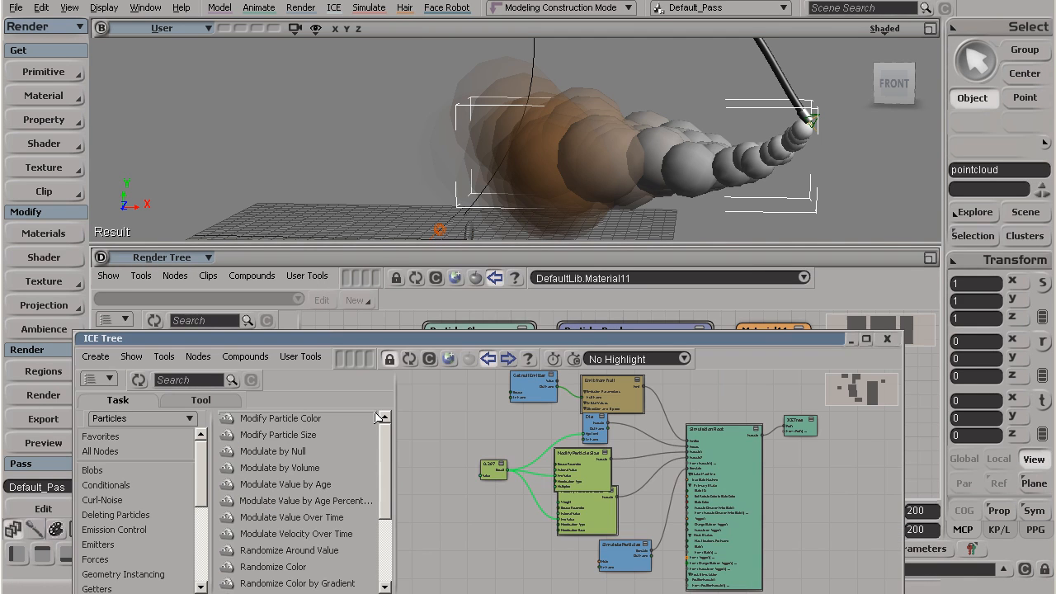
double_click(622, 407)
left_click_drag(588, 338, 641, 266)
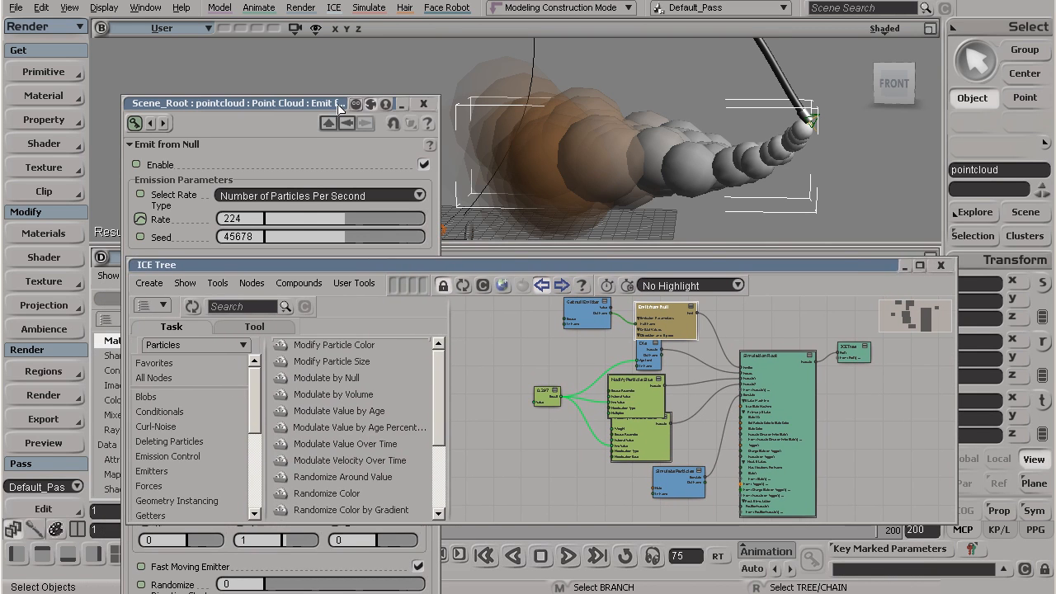
left_click_drag(265, 98, 183, 59)
Step: Set the Emit from Null Rate to 2000 on its key at frame 60, collapsing the ICE Tree window
left_click(776, 569)
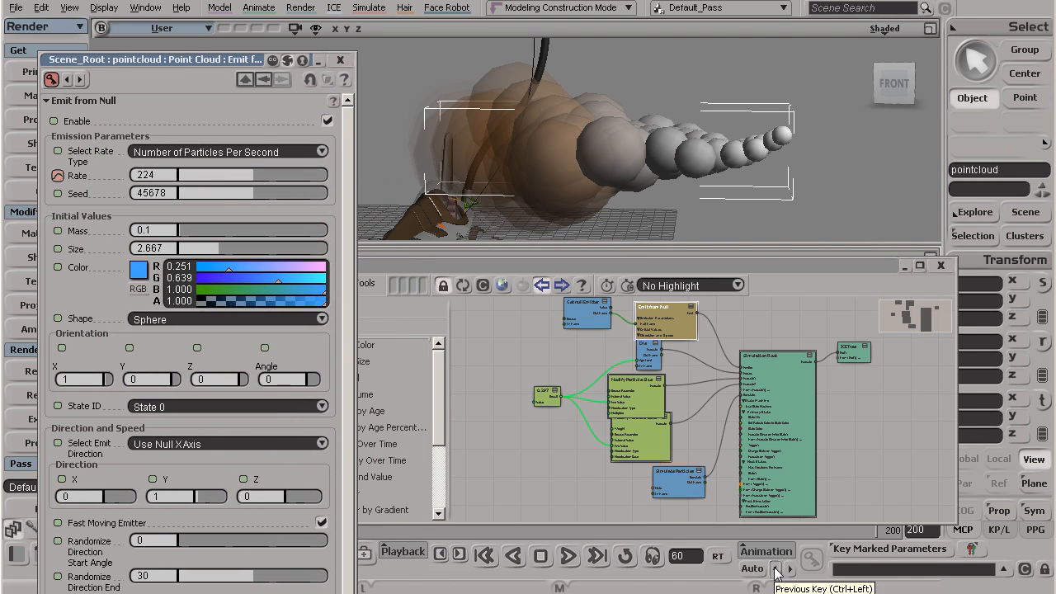
double_click(813, 262)
left_click(791, 571)
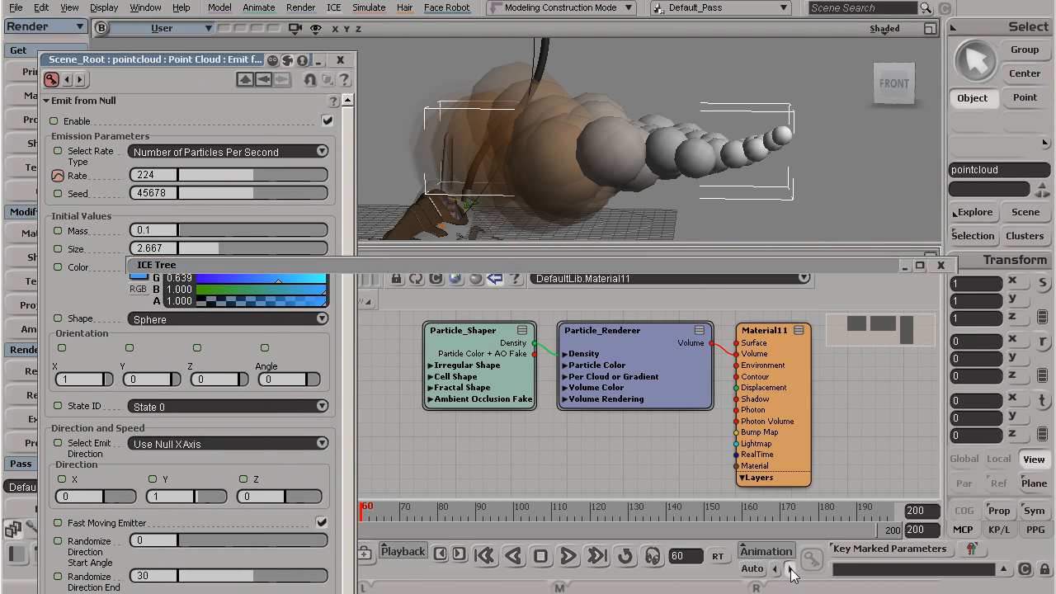
left_click(775, 571)
left_click(792, 571)
left_click(157, 175)
type("2000")
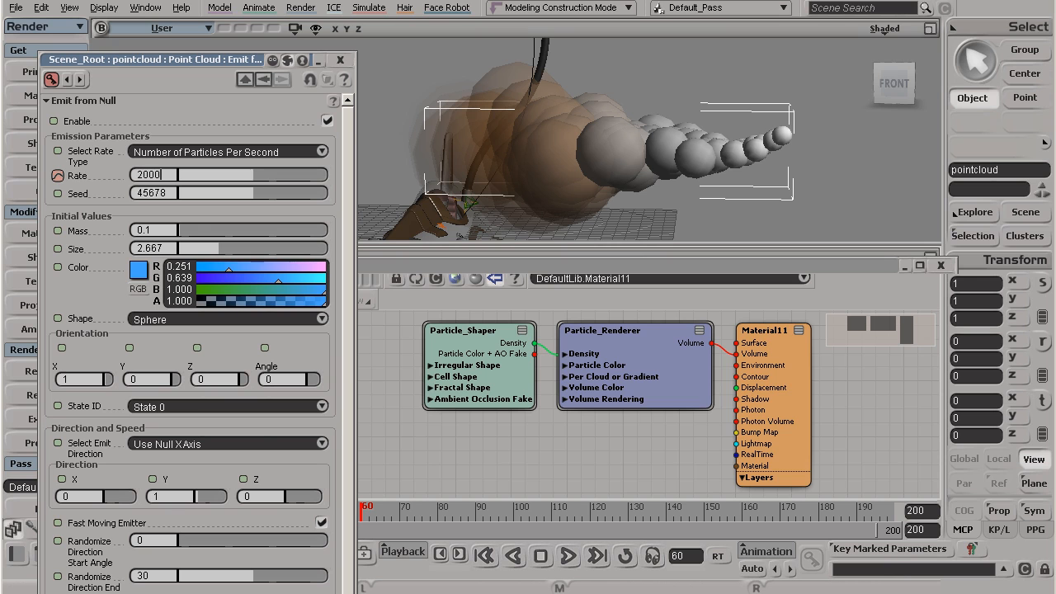
key("Return")
left_click(57, 176)
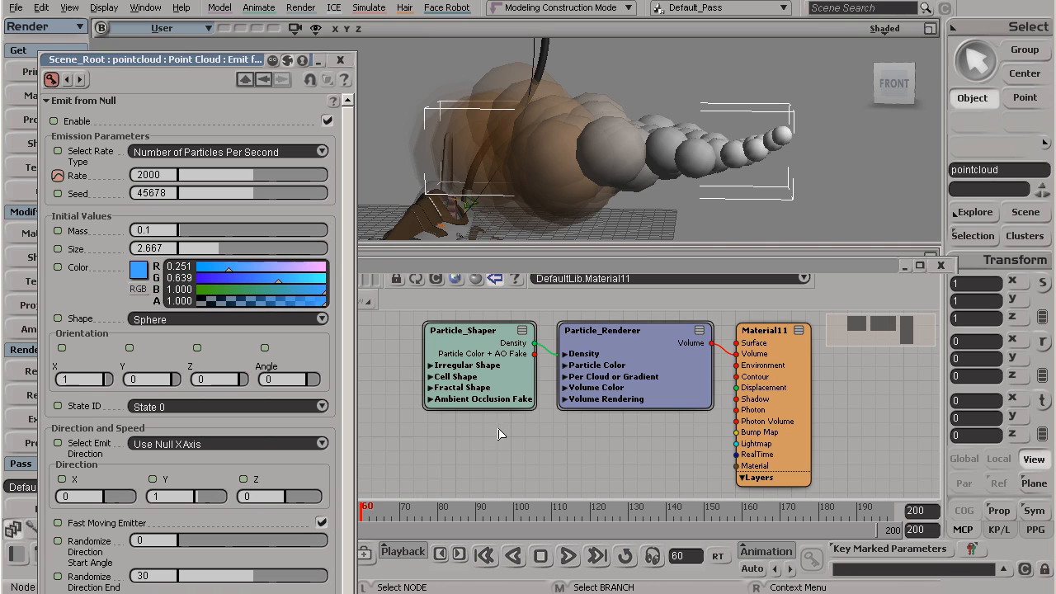
Step: Replay the simulation from the first frame to check the increased emission rate, and close the Emit from Null properties
left_click(484, 555)
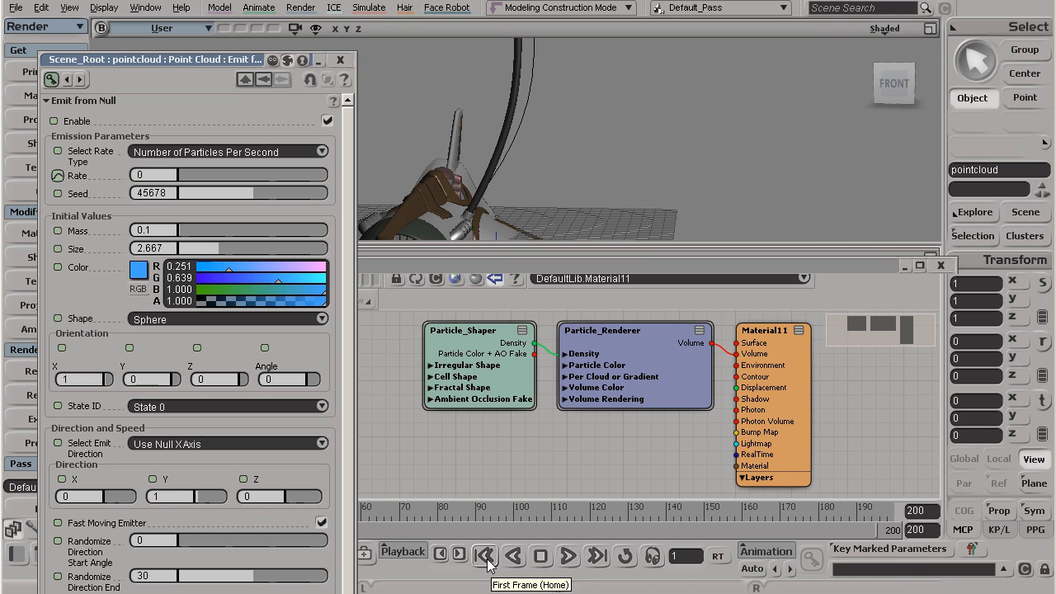
left_click(567, 556)
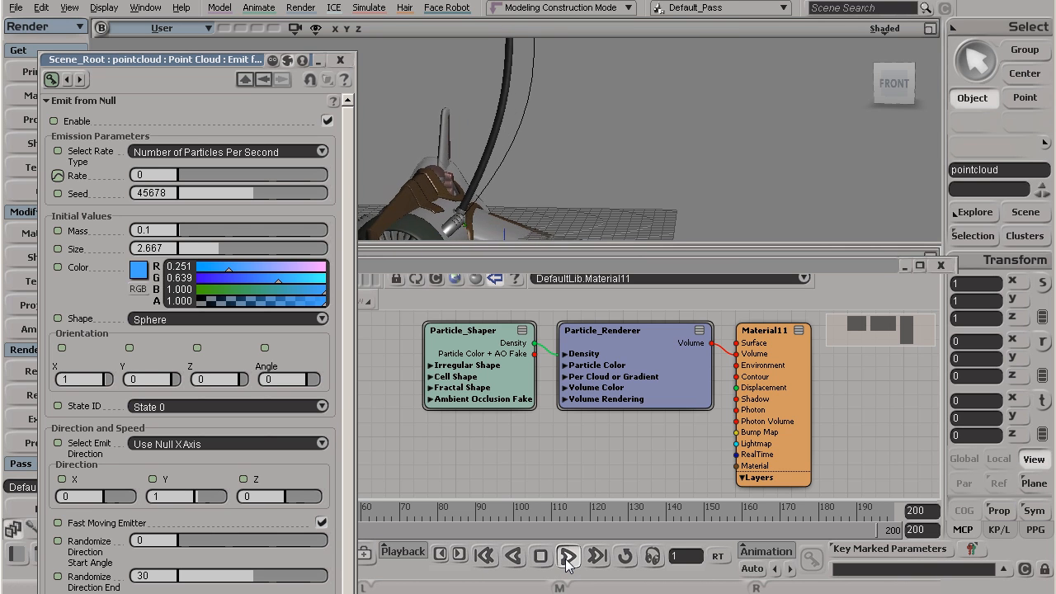
left_click(568, 557)
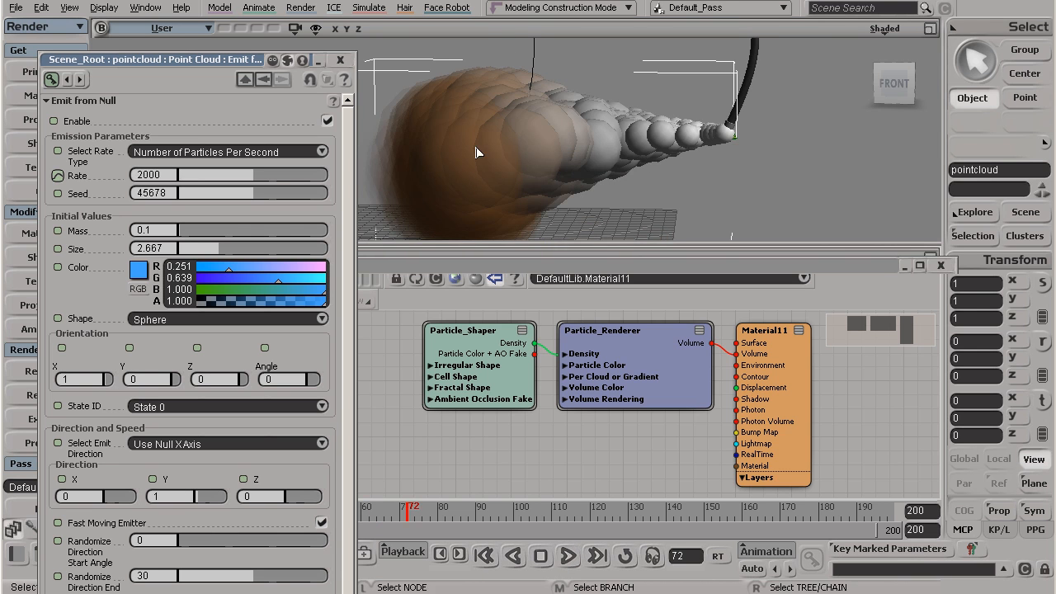
left_click(340, 61)
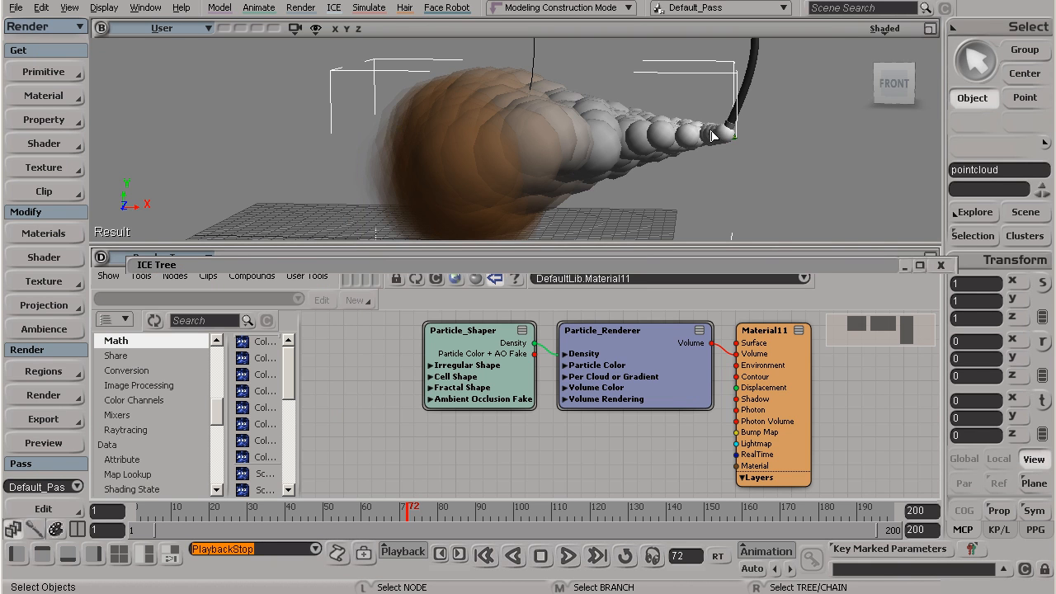
Step: Preview the whole particle trail in a render region at frame 72 and close the floating ICE Tree window
left_click_drag(476, 98, 470, 86)
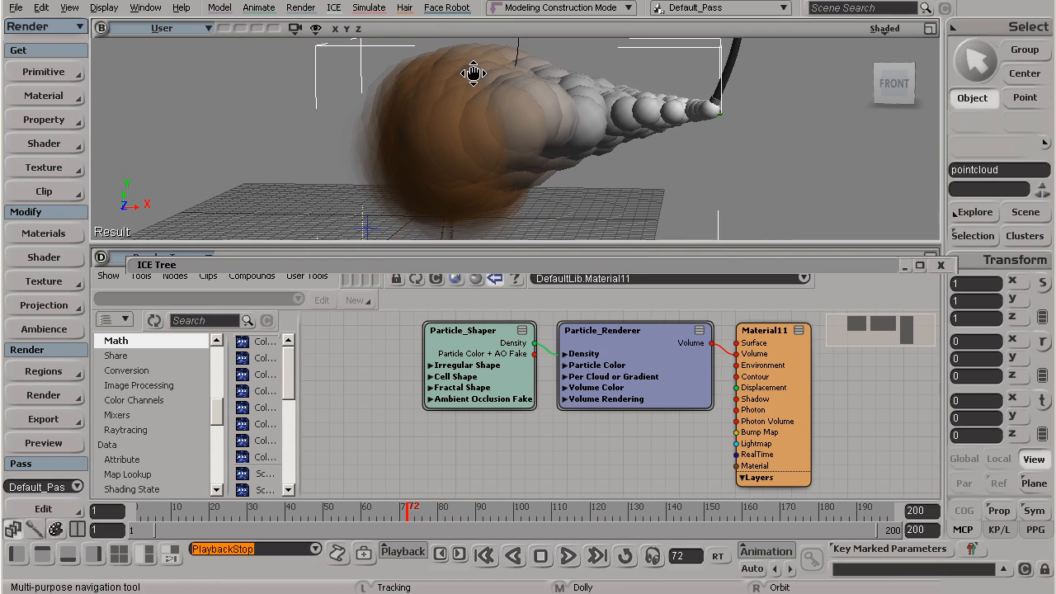
key("q")
left_click_drag(347, 39, 731, 224)
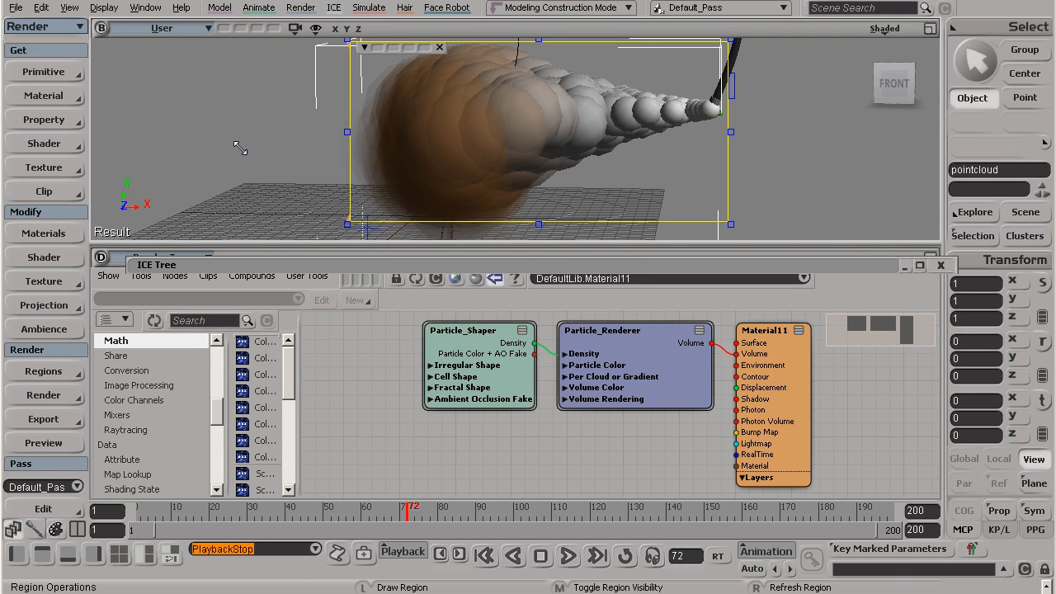
key("space")
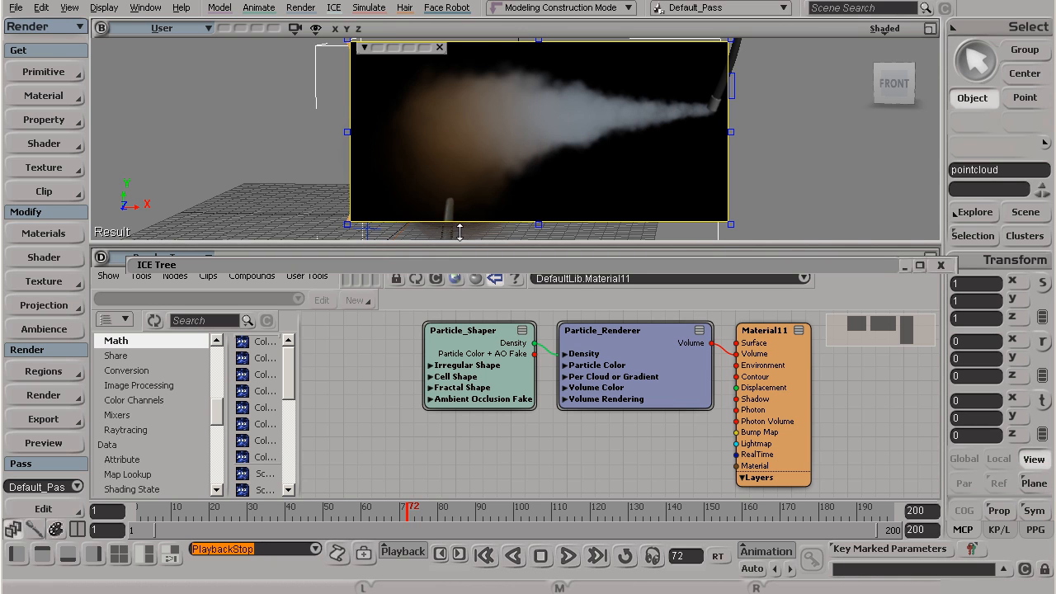
left_click_drag(206, 268, 185, 310)
left_click(918, 308)
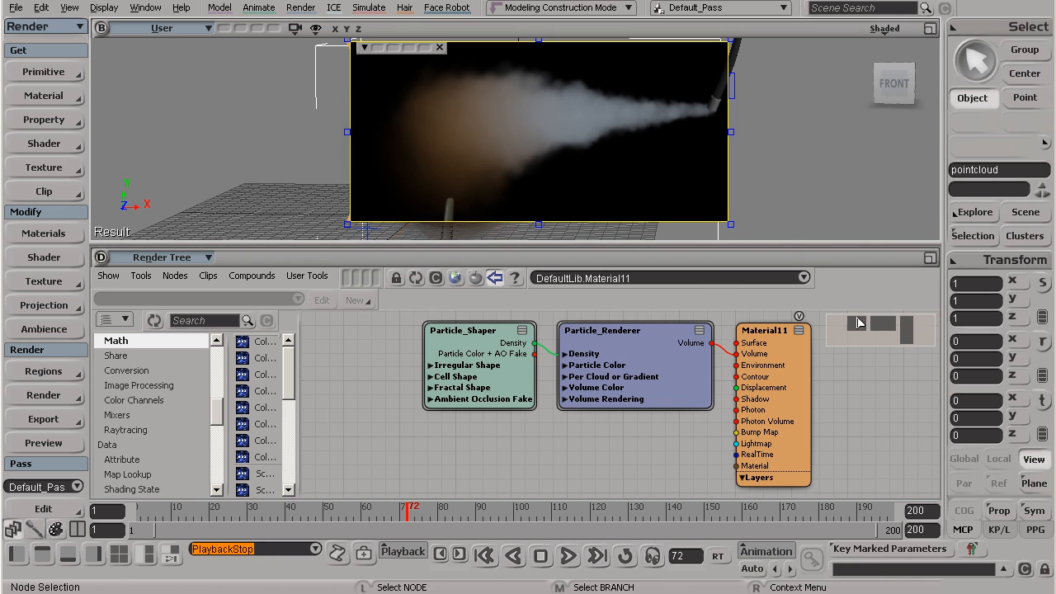
Step: Spread the Particle_Shaper, Particle_Renderer and Material11 nodes apart and expand the Density group on Particle_Renderer
left_click(617, 343)
left_click_drag(617, 344, 617, 356)
left_click_drag(478, 331, 410, 360)
left_click_drag(735, 378, 760, 380)
left_click_drag(666, 362, 641, 358)
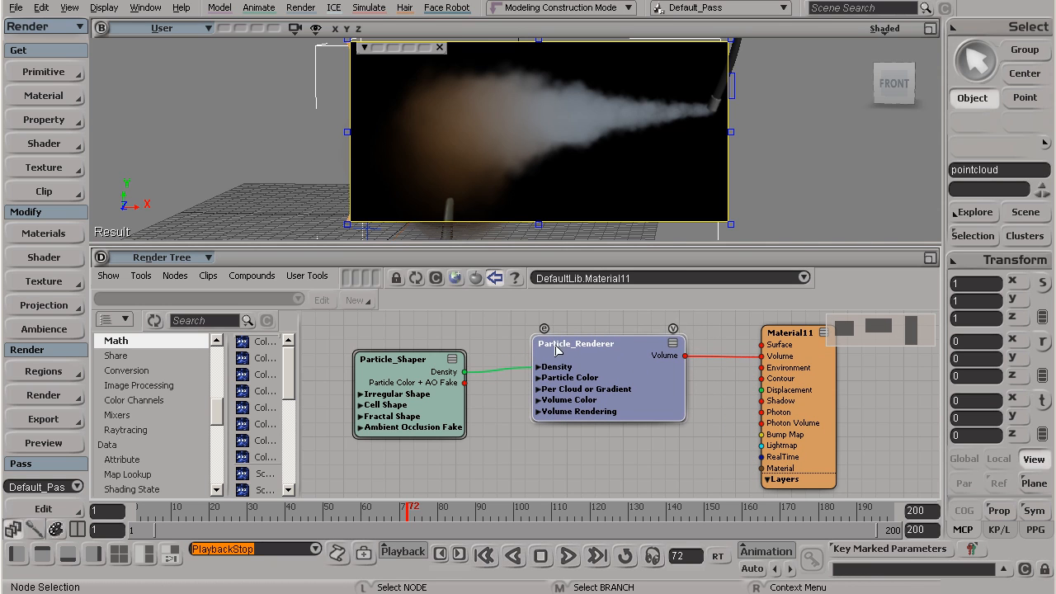
left_click_drag(446, 358, 461, 353)
left_click(539, 368)
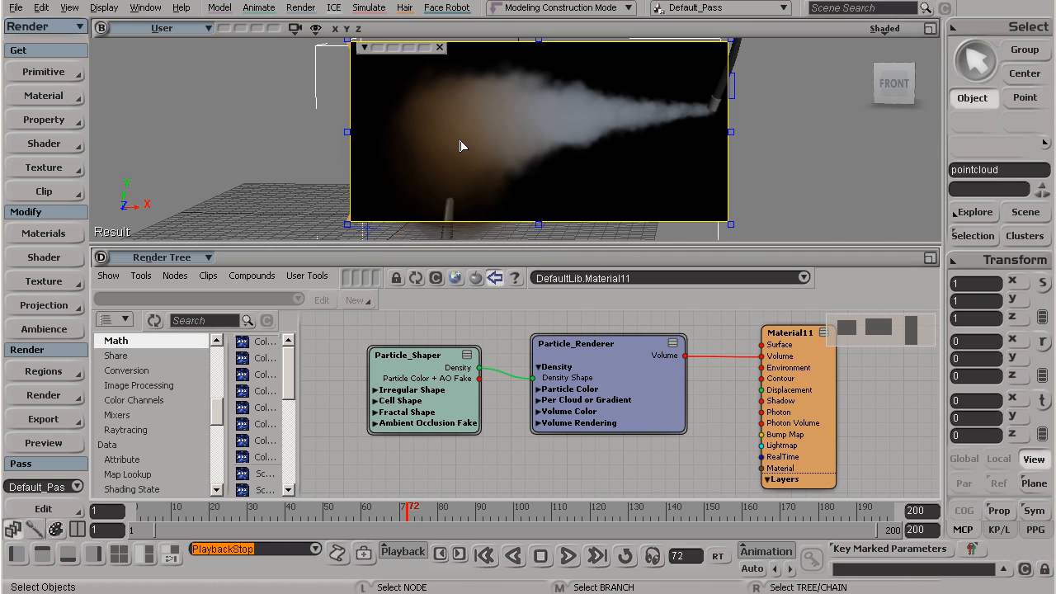
Step: Open the Particle_Shaper properties and apply the Billowing preset
double_click(440, 397)
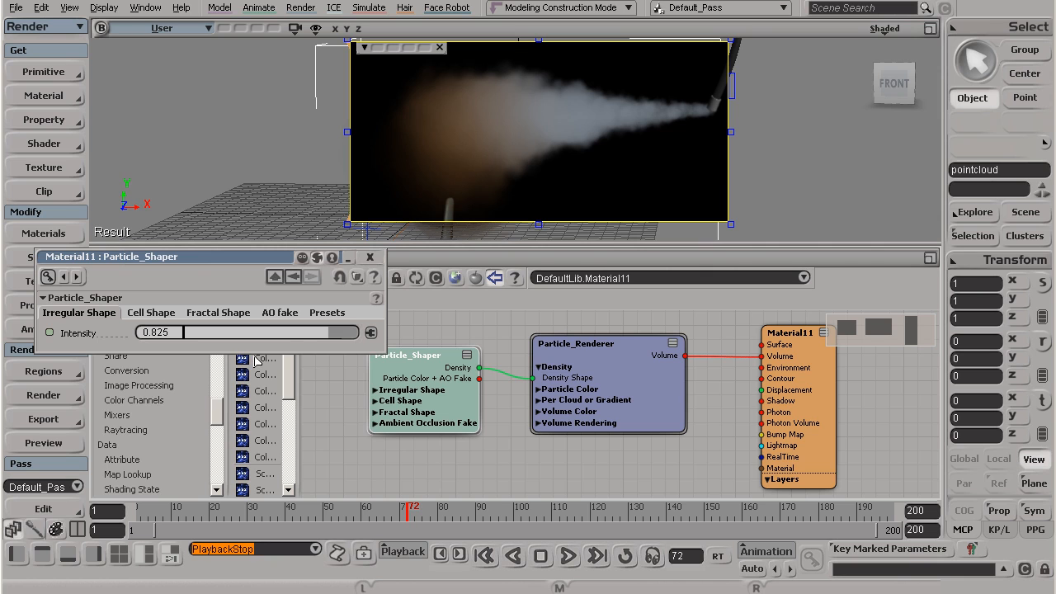
left_click_drag(256, 354, 256, 450)
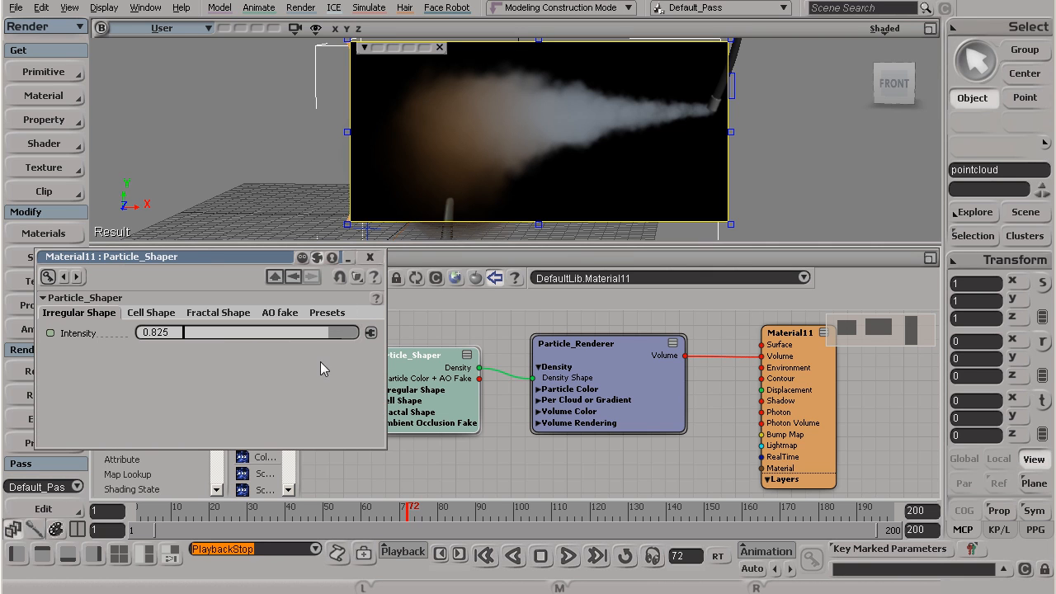
left_click(320, 316)
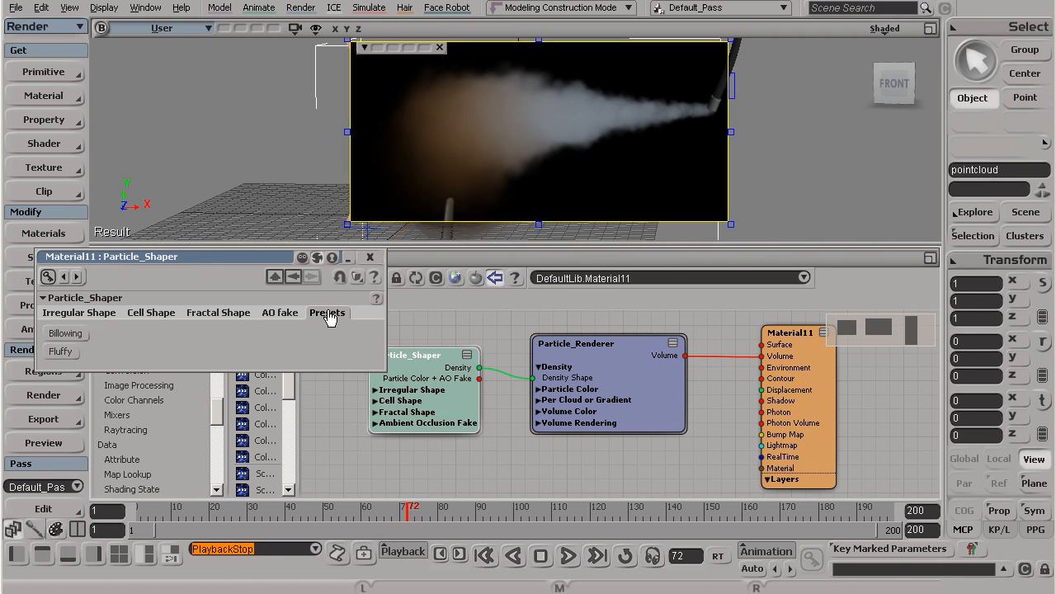
left_click(85, 333)
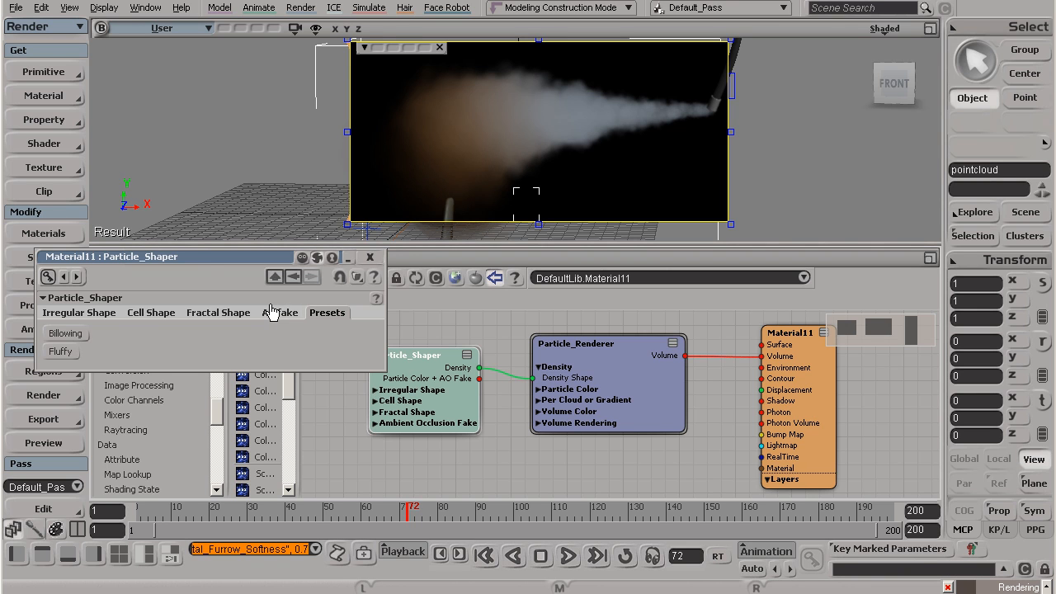
Step: Set the Cell Shape Texture Scale of the Particle_Shaper to 1.5
left_click(145, 319)
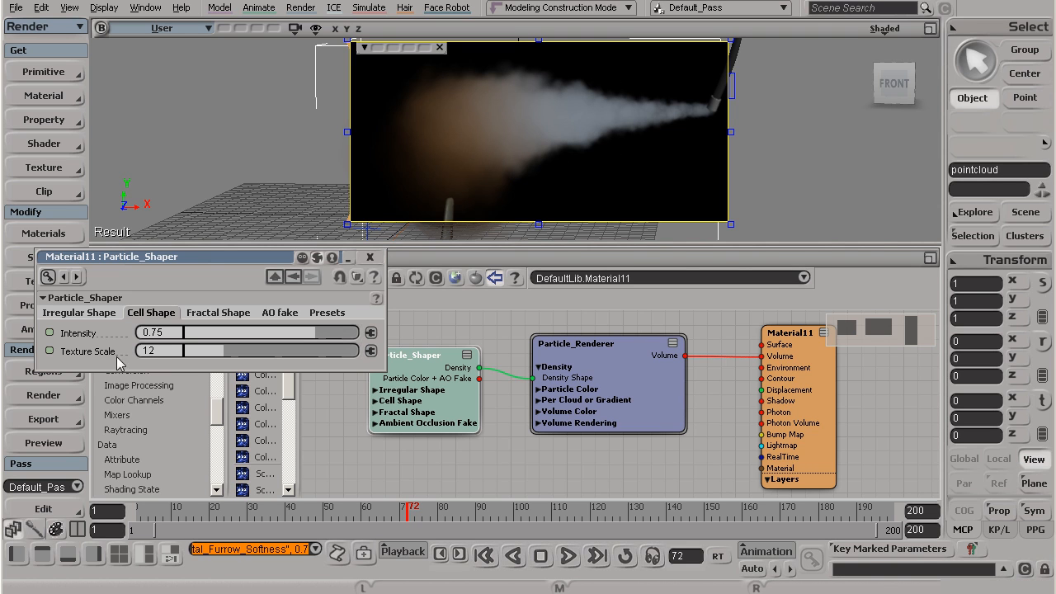
mouse_move(190, 360)
left_mouse_down()
mouse_move(203, 358)
mouse_move(194, 357)
left_mouse_up()
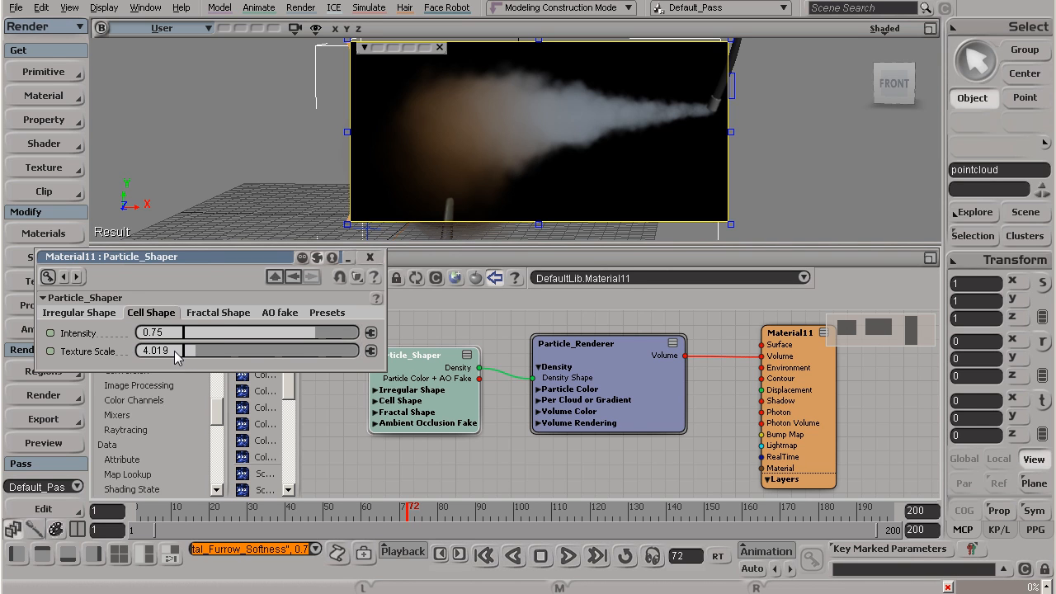
left_click_drag(176, 354, 173, 355)
left_click(174, 350)
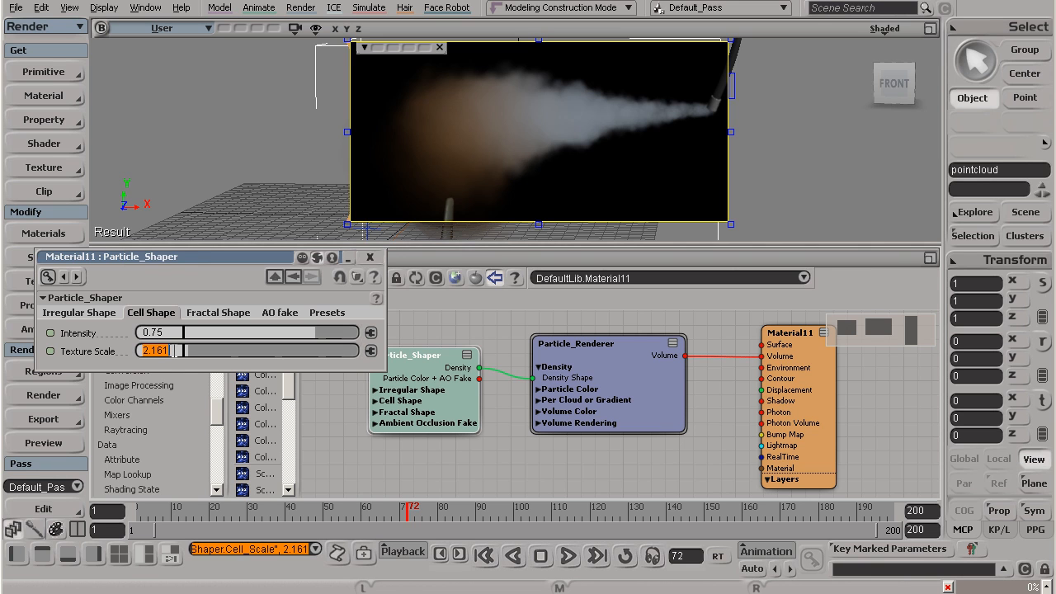
type("1.5")
key("Return")
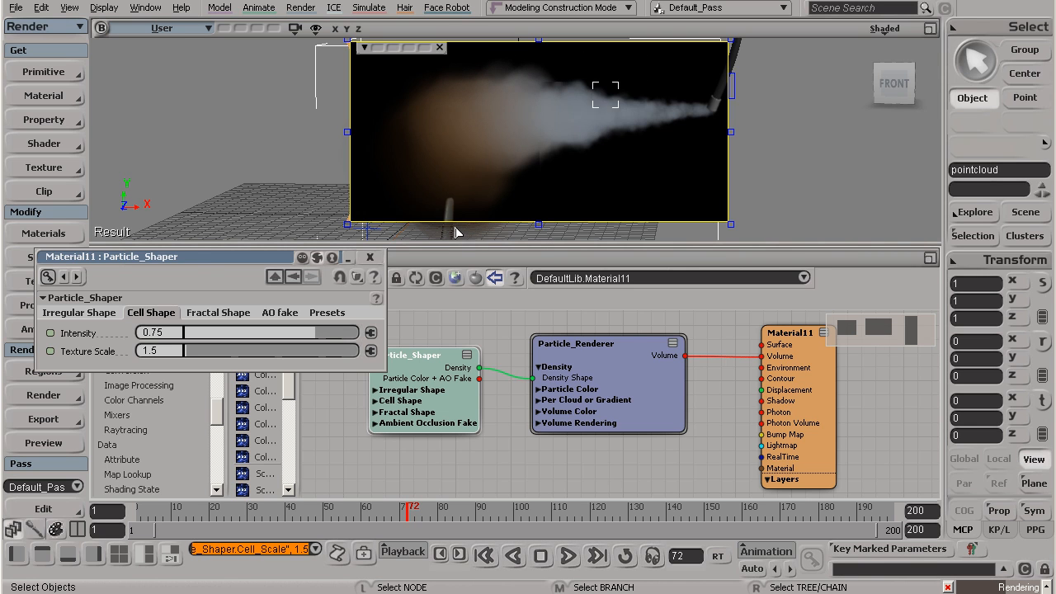
Step: Set the Fractal Shape Texture Scale of the Particle_Shaper to 5
left_click(212, 319)
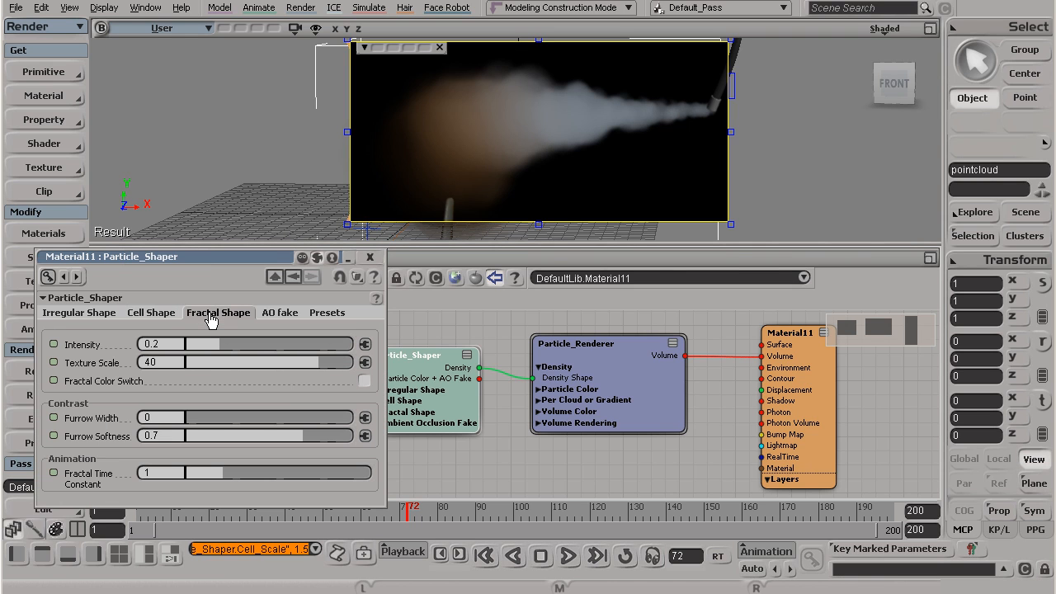
left_click(163, 363)
type("5")
key("Return")
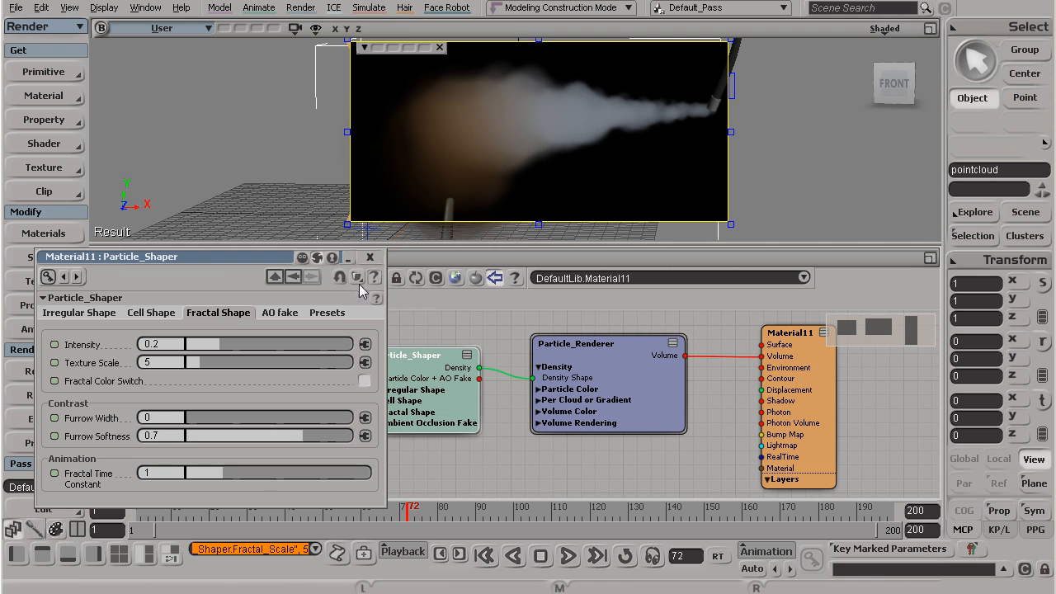
Step: Set the Particle_Renderer's Global Density to about 40.246 and its Shadow Adjust to 1.5, moving its property window clear of the nodes
left_click(598, 390)
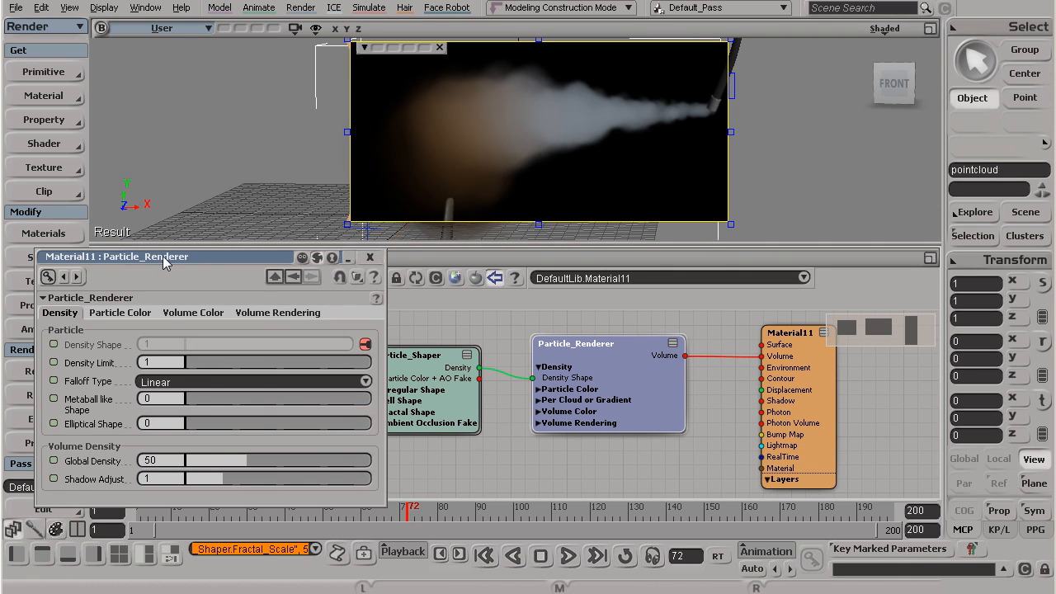
left_click_drag(164, 262, 167, 156)
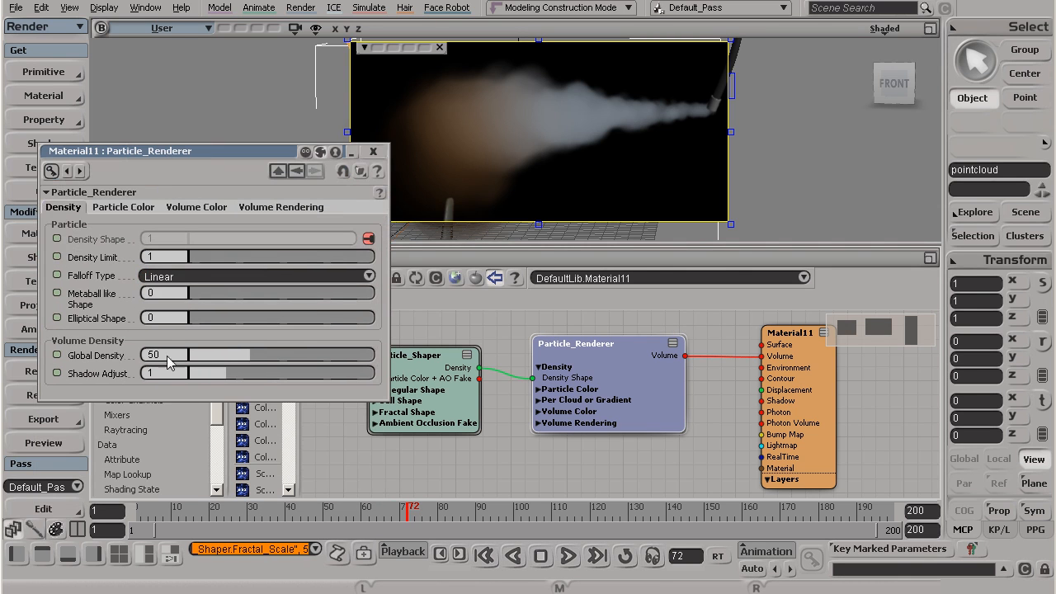
left_click(240, 356)
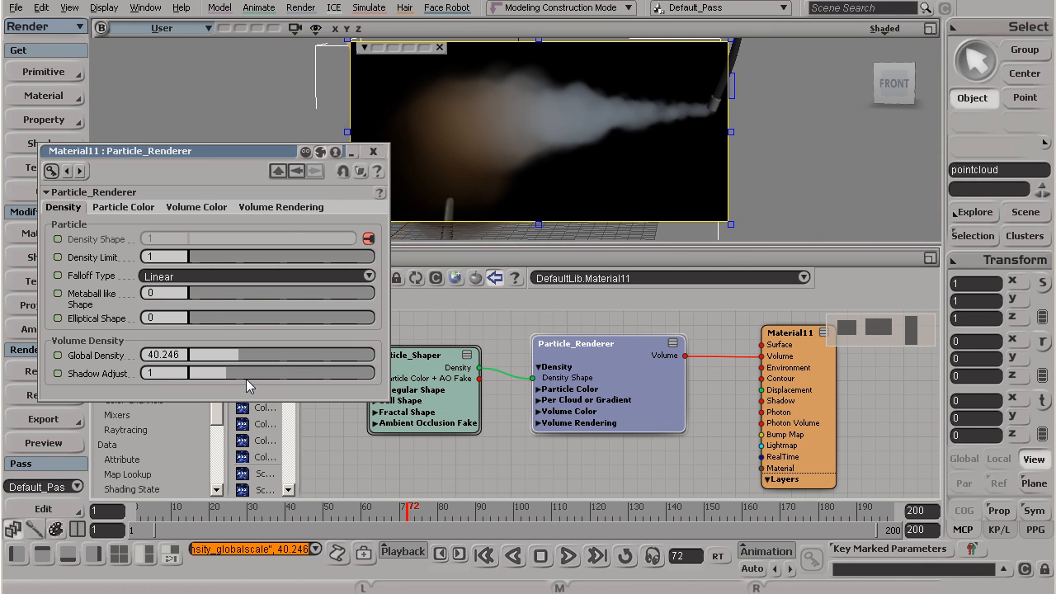
left_click_drag(232, 373, 246, 374)
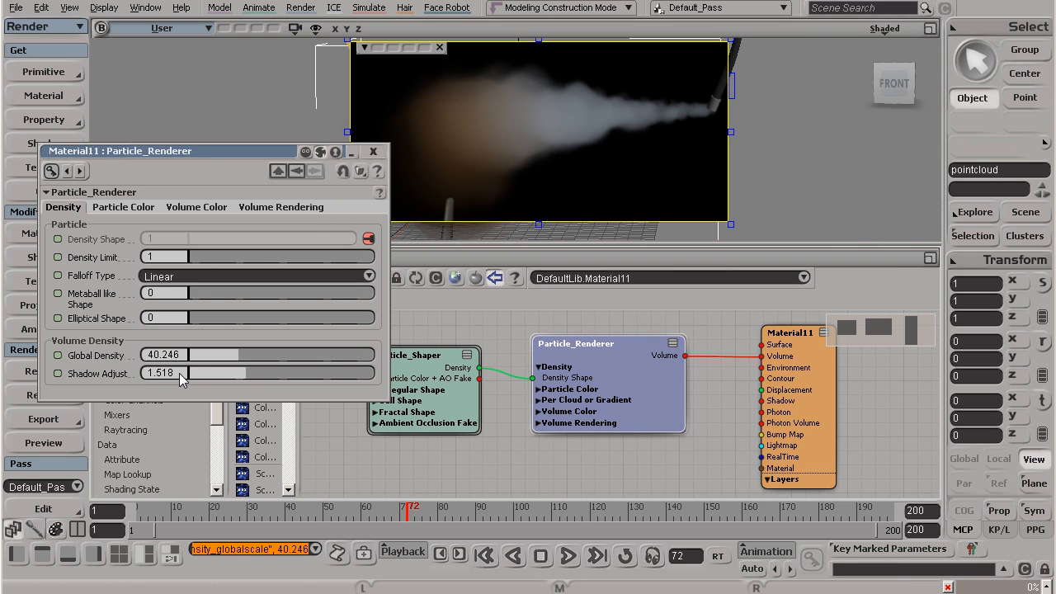
left_click_drag(181, 378, 182, 373)
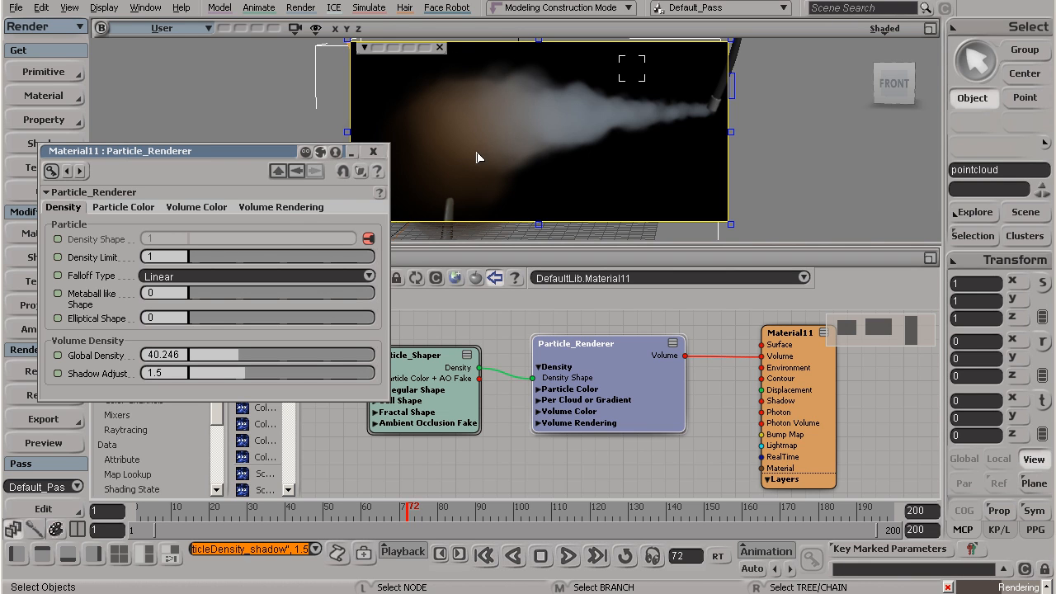
Step: Set the Particle_Renderer's shadow table Cell Size to 0.5, and close its properties and the render region
left_click(281, 210)
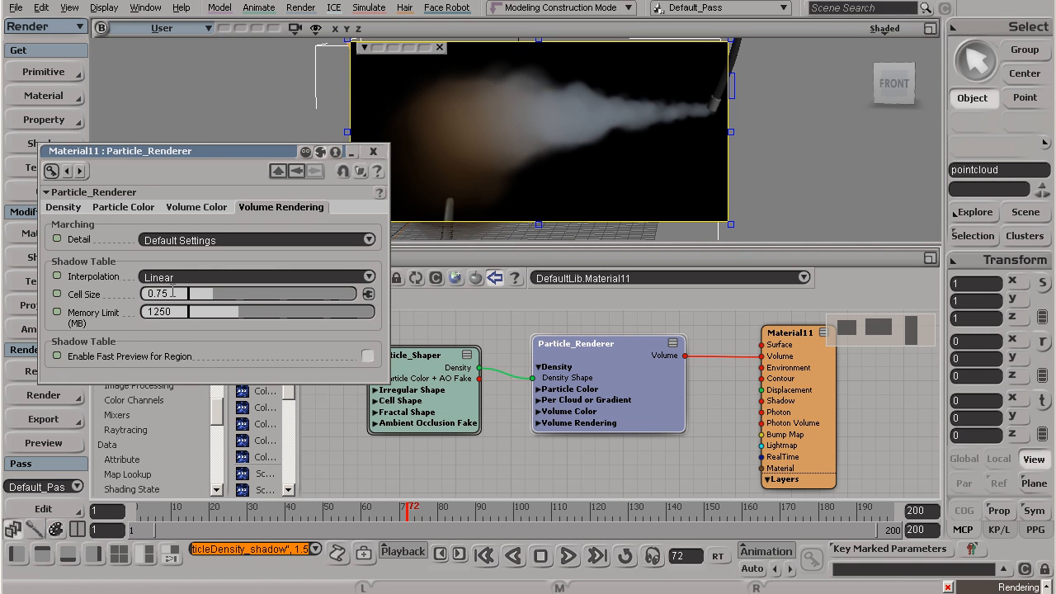
left_click(176, 294)
type("0.5")
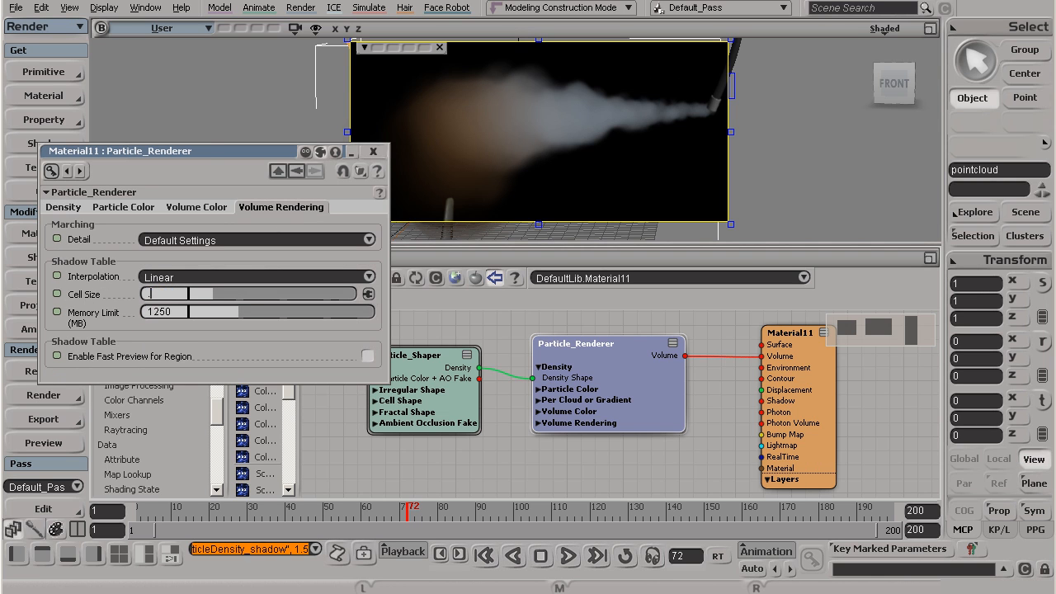
key("Return")
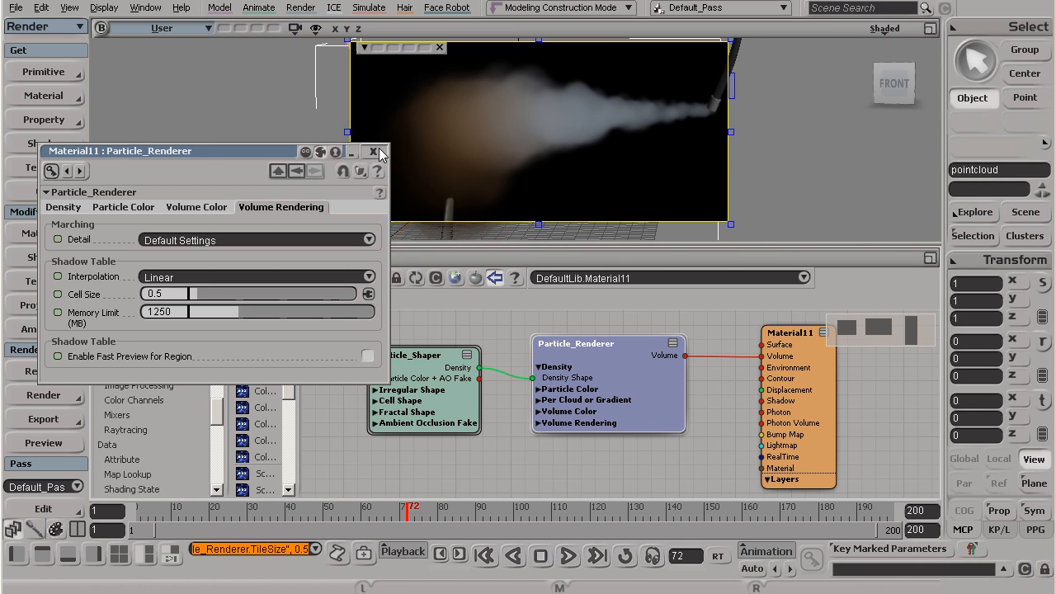
left_click(375, 152)
left_click(440, 48)
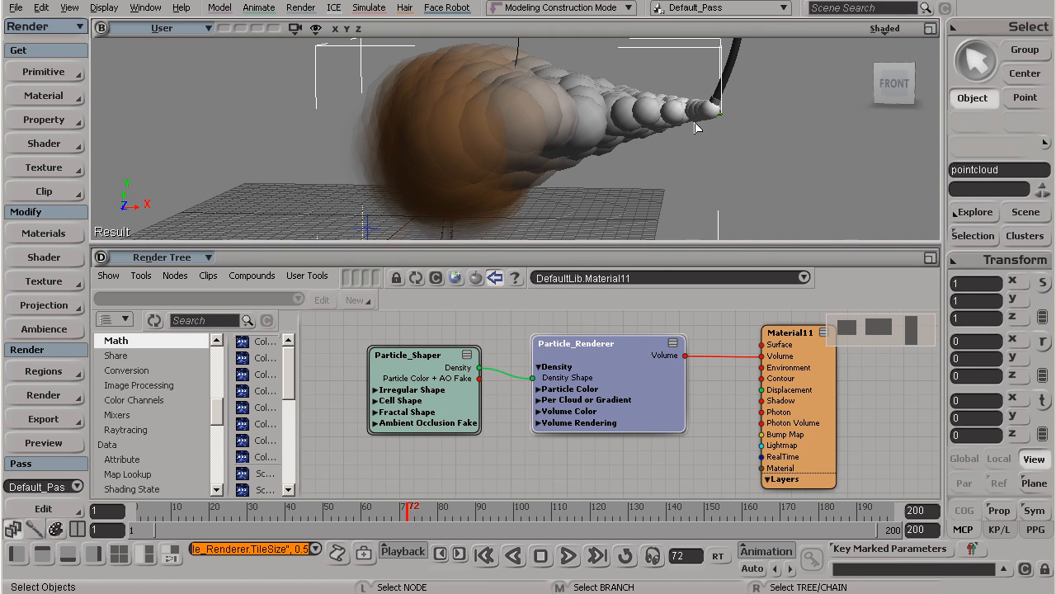
Step: Replay the simulation from the first frame, stop at frame 82, and view the trail together with the plane
key("s")
left_click_drag(697, 136, 658, 138)
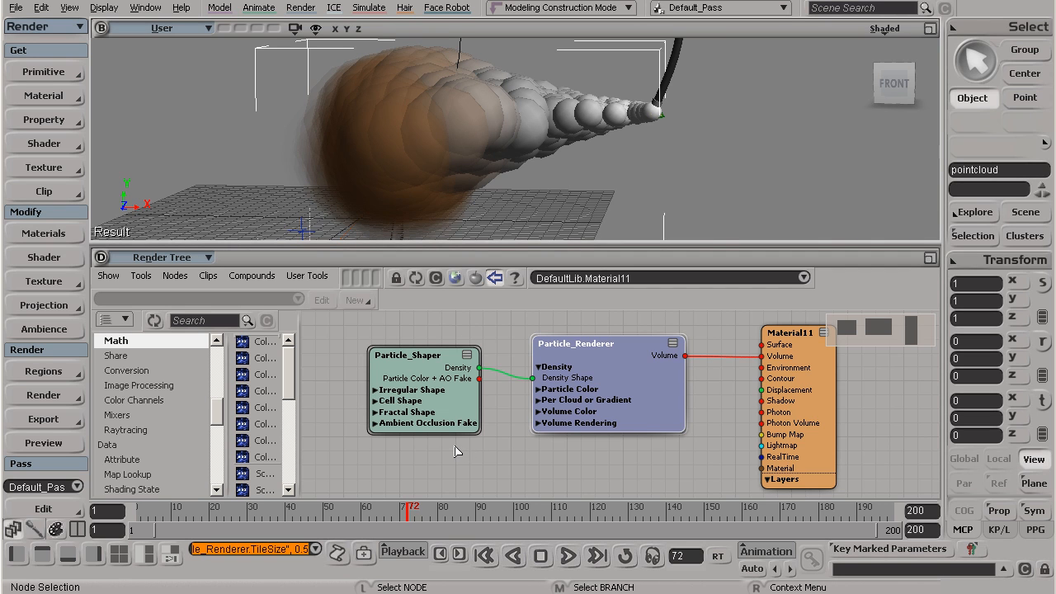
left_click(490, 558)
left_click(568, 557)
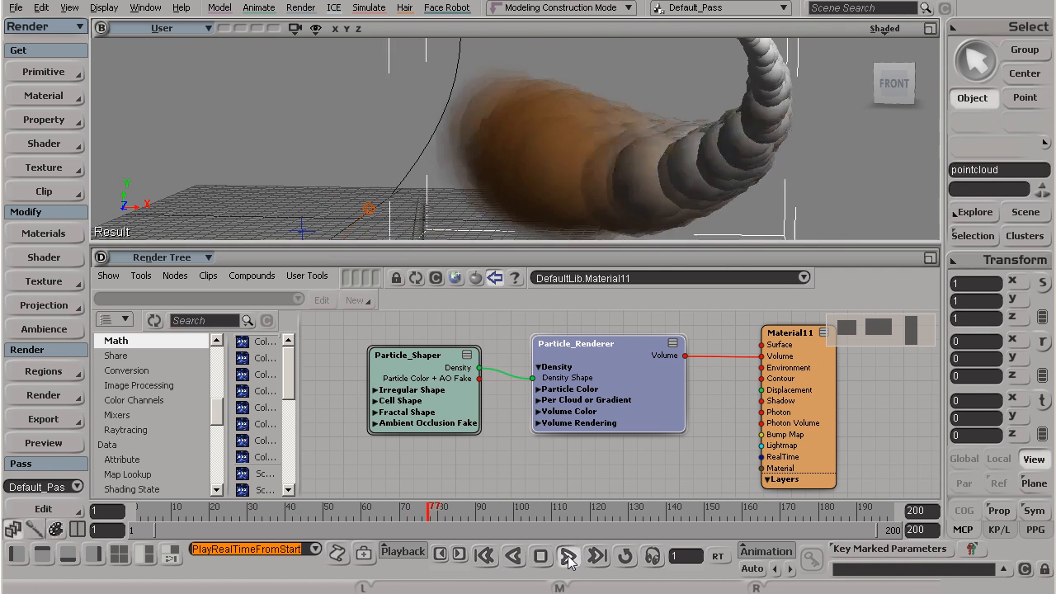
left_click(569, 557)
key("s")
right_click_drag(641, 120, 522, 145)
key("s")
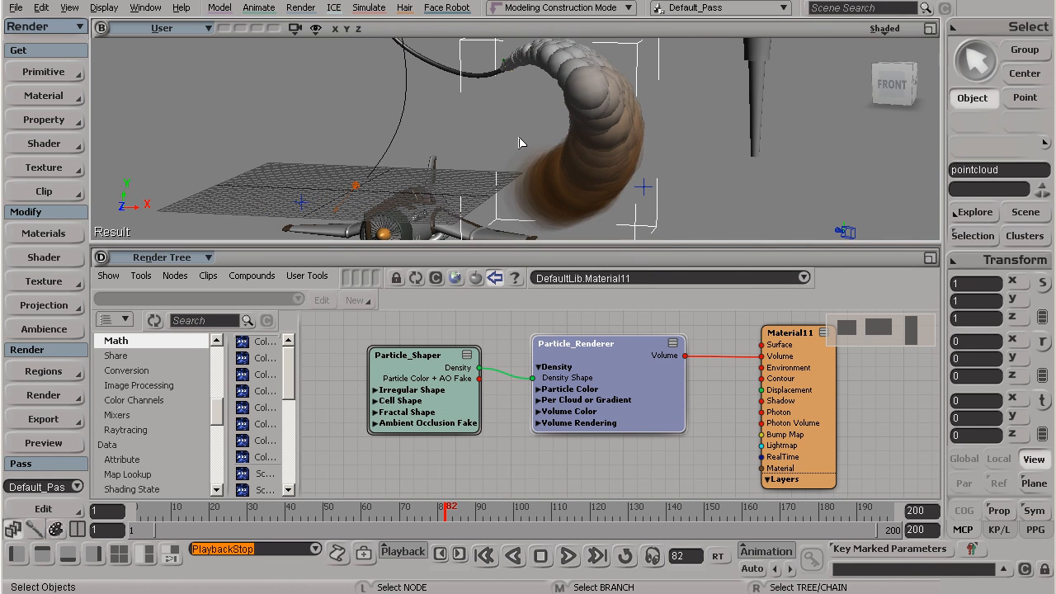